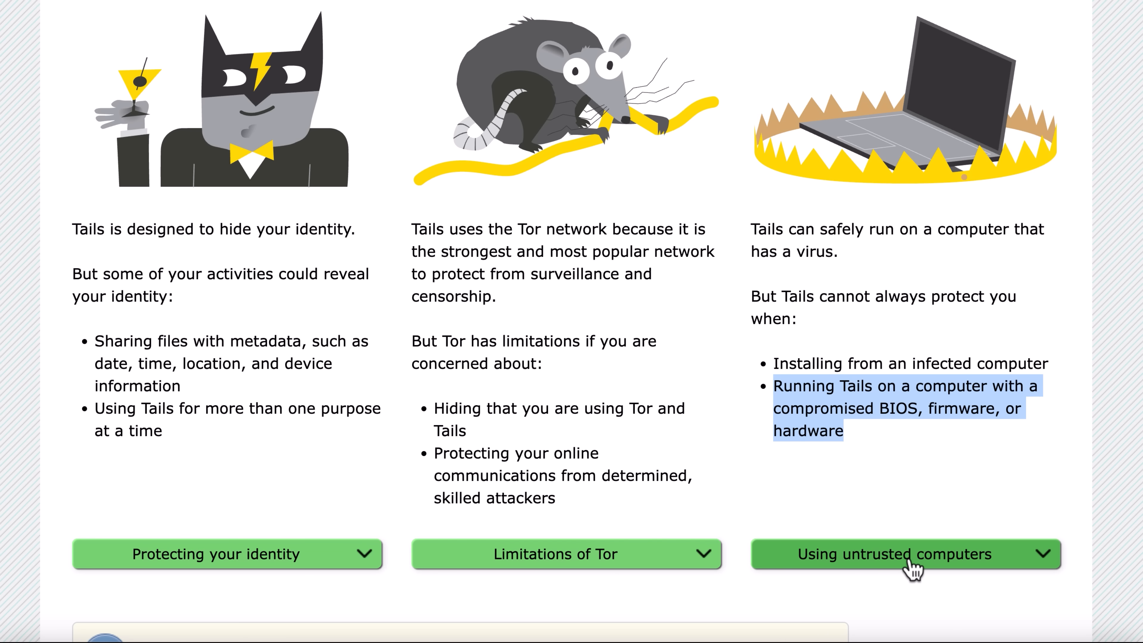
Open the EFF: Surveillance Self-Defense guide from the recommended reading box and look over its title and introduction
scroll(693, 323, down, 5)
scroll(693, 323, down, 4)
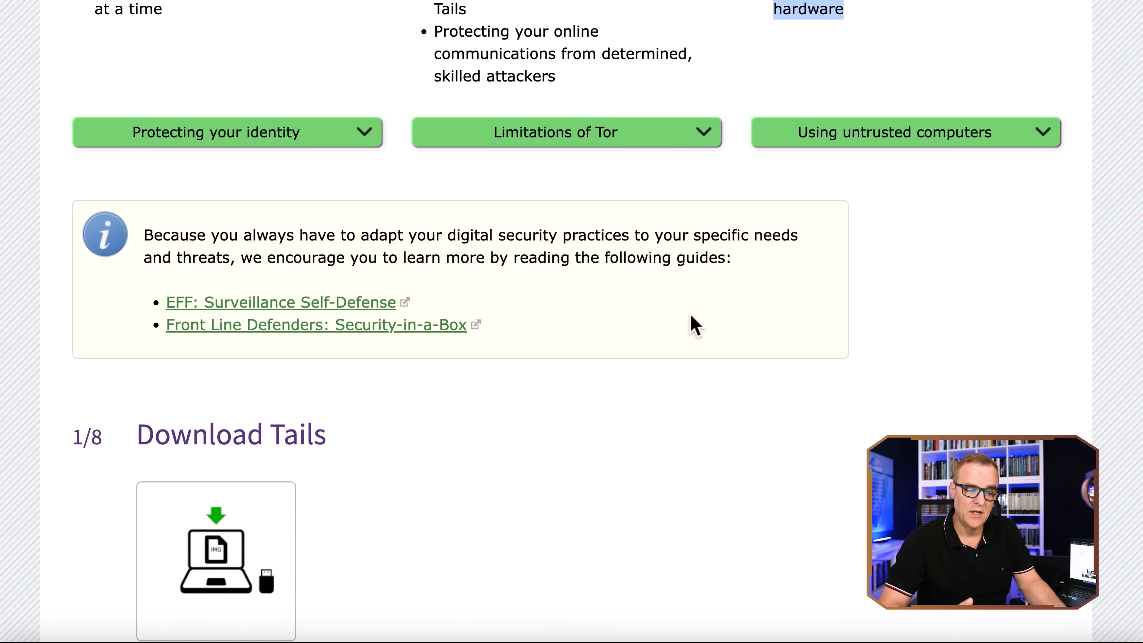
scroll(673, 319, down, 1)
click(254, 254)
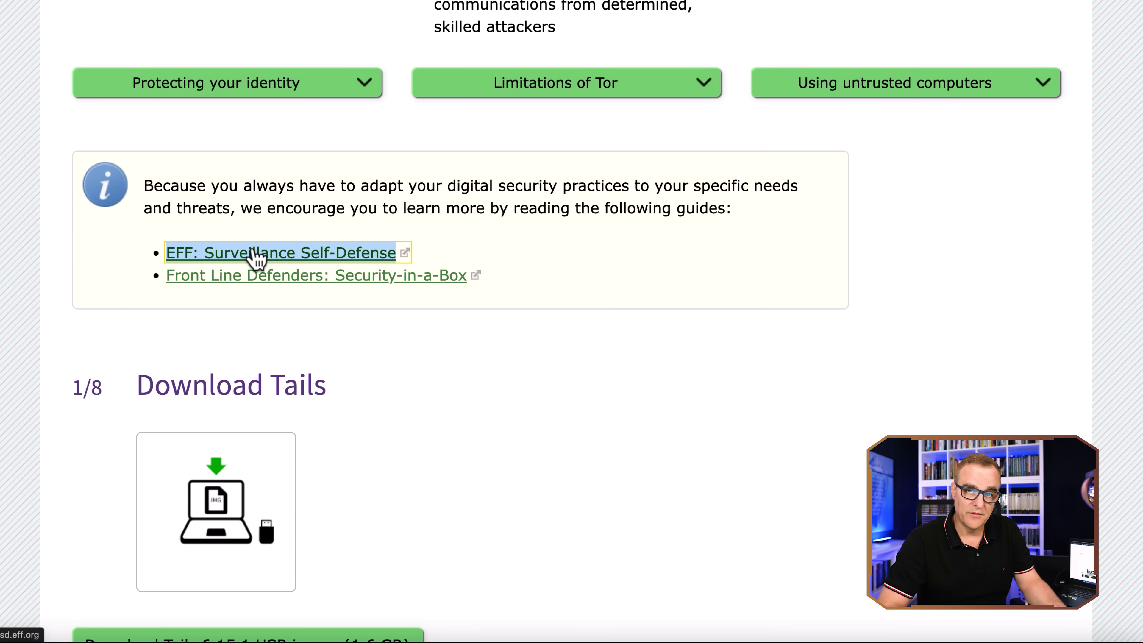
click(617, 0)
drag(378, 229, 872, 394)
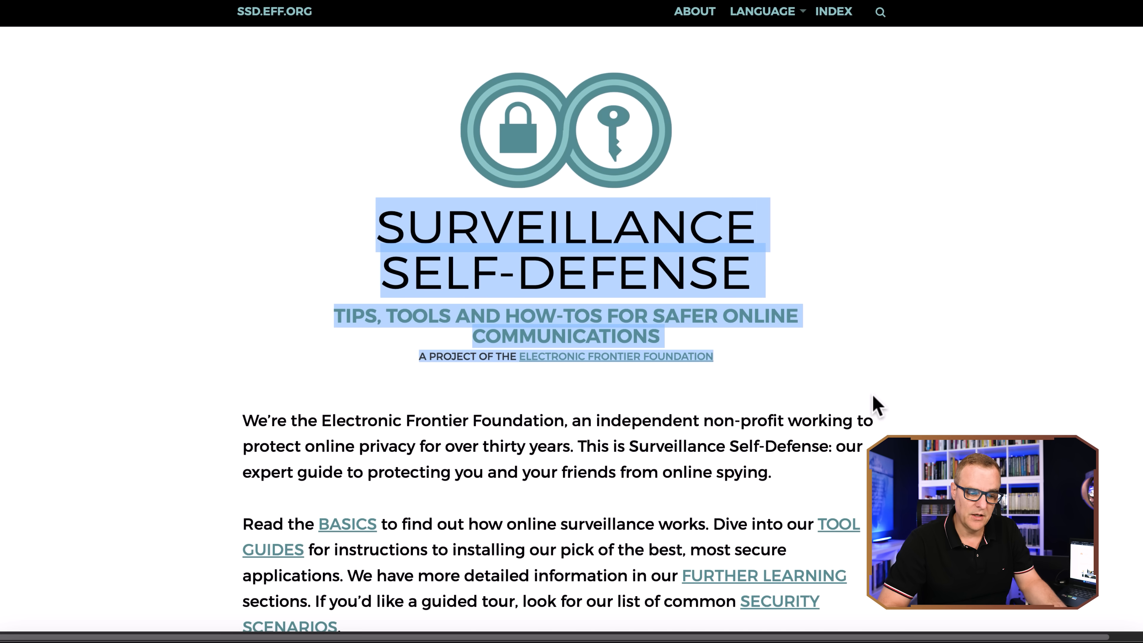
drag(387, 223, 779, 277)
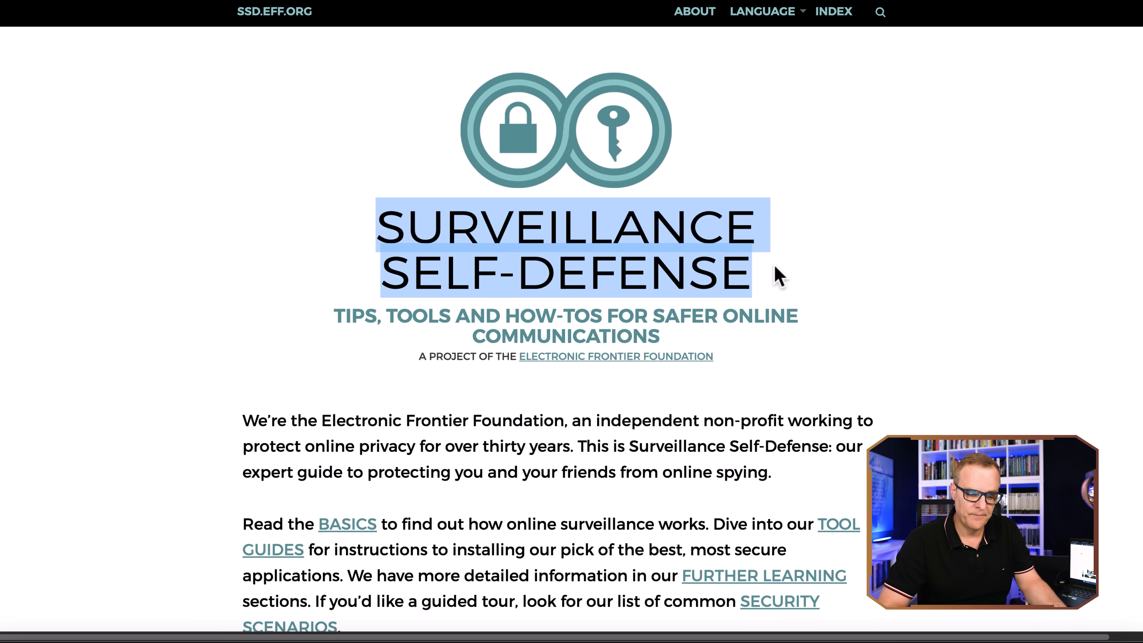
scroll(822, 350, down, 20)
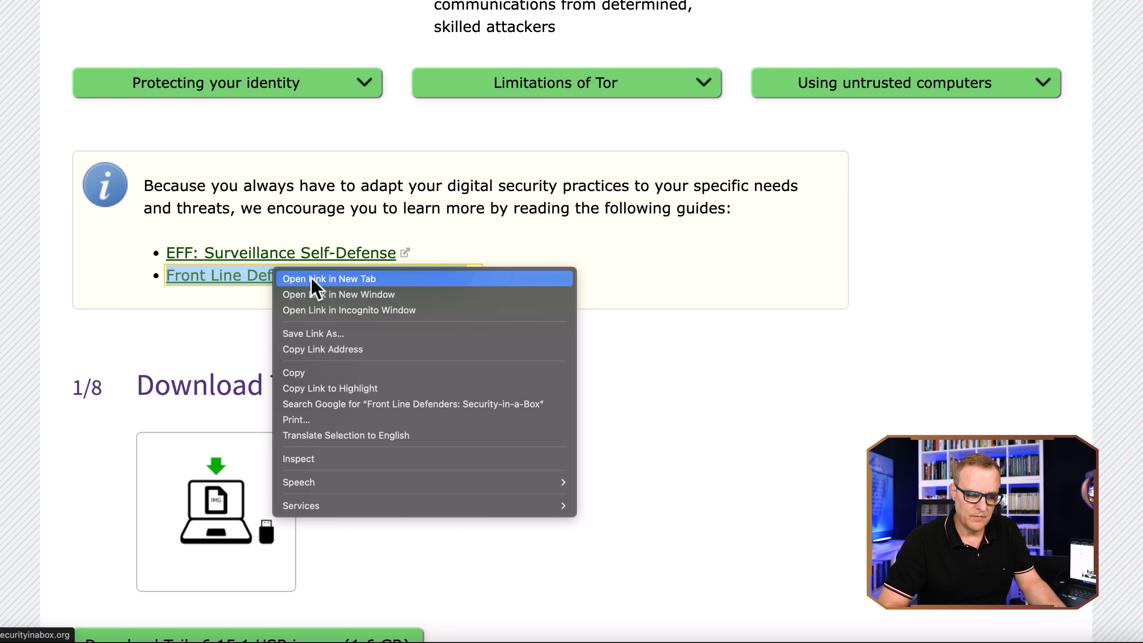
View the Front Line Defenders: Security-in-a-Box guide in a new tab and return to the Download Tails section
click(315, 279)
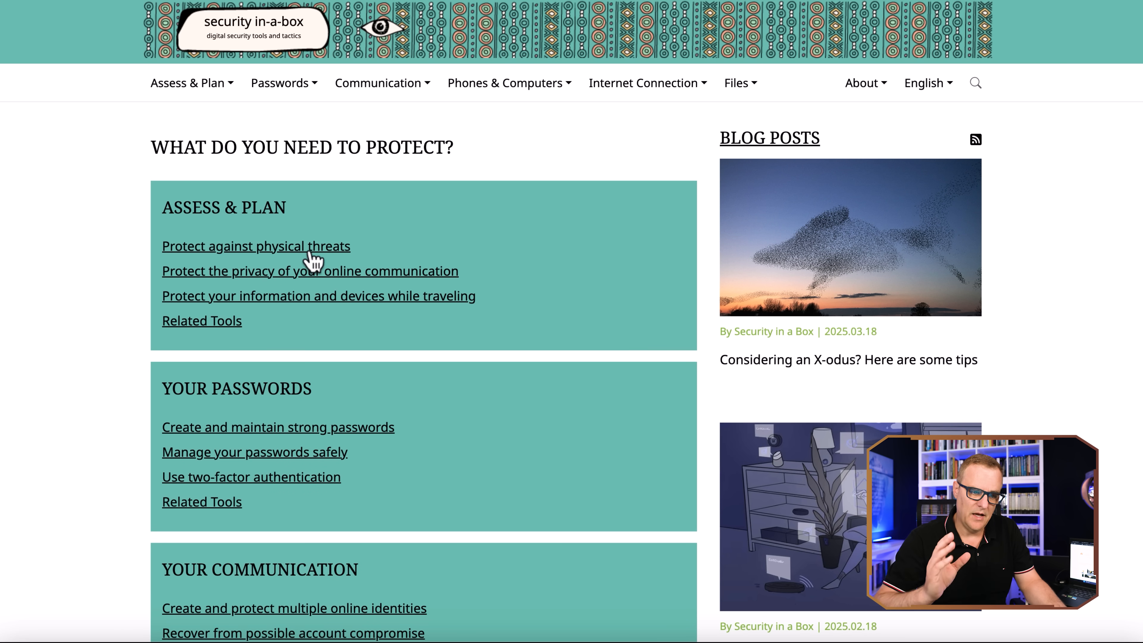
click(507, 1)
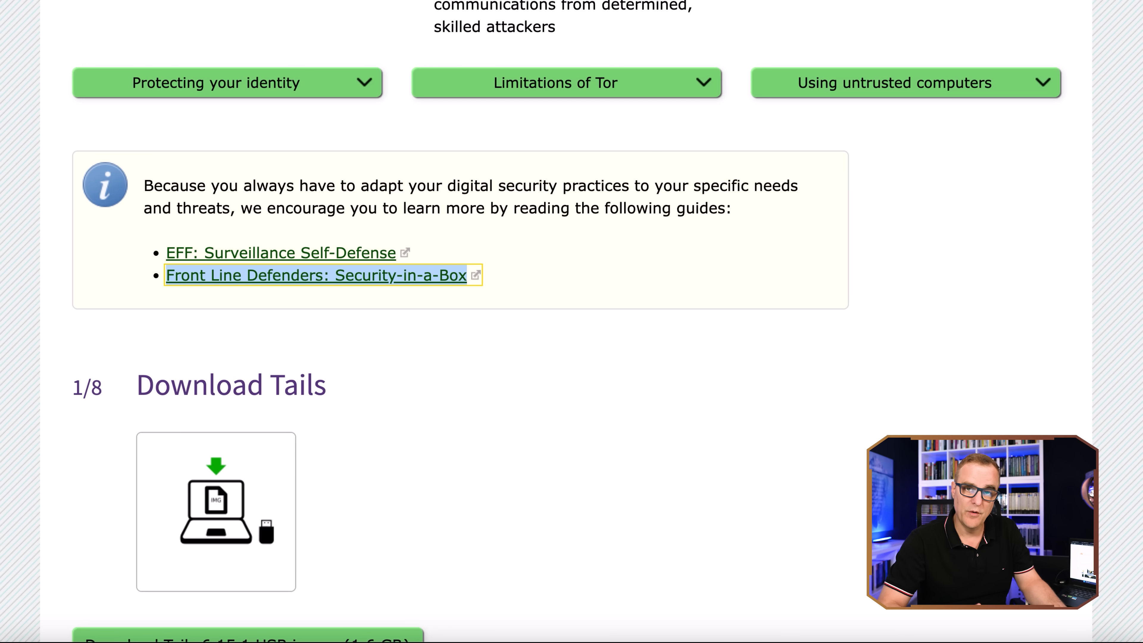
scroll(546, 168, down, 5)
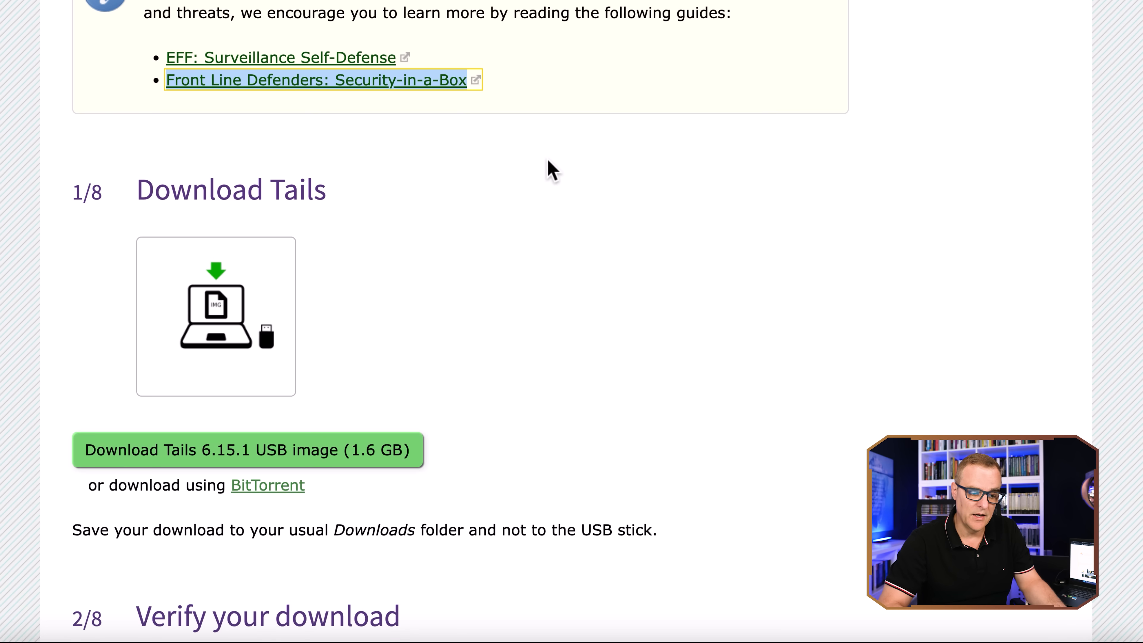
scroll(551, 164, down, 1)
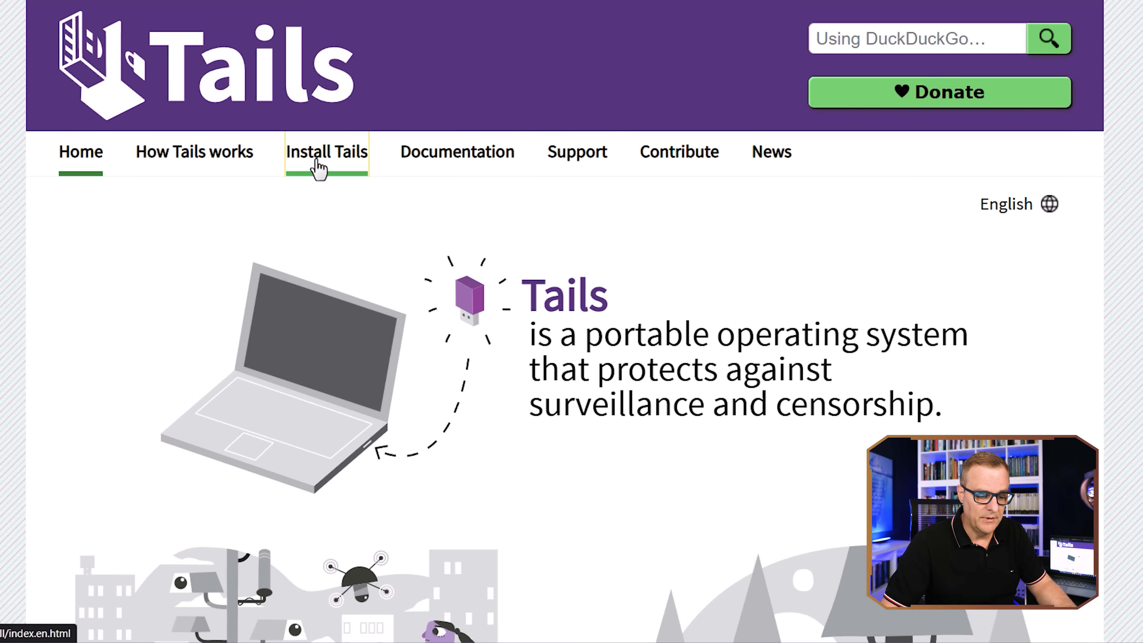
Open the Tails installation instructions for Windows from the home page and review the requirements and step overview
click(318, 168)
scroll(251, 255, down, 5)
click(230, 252)
scroll(230, 250, down, 6)
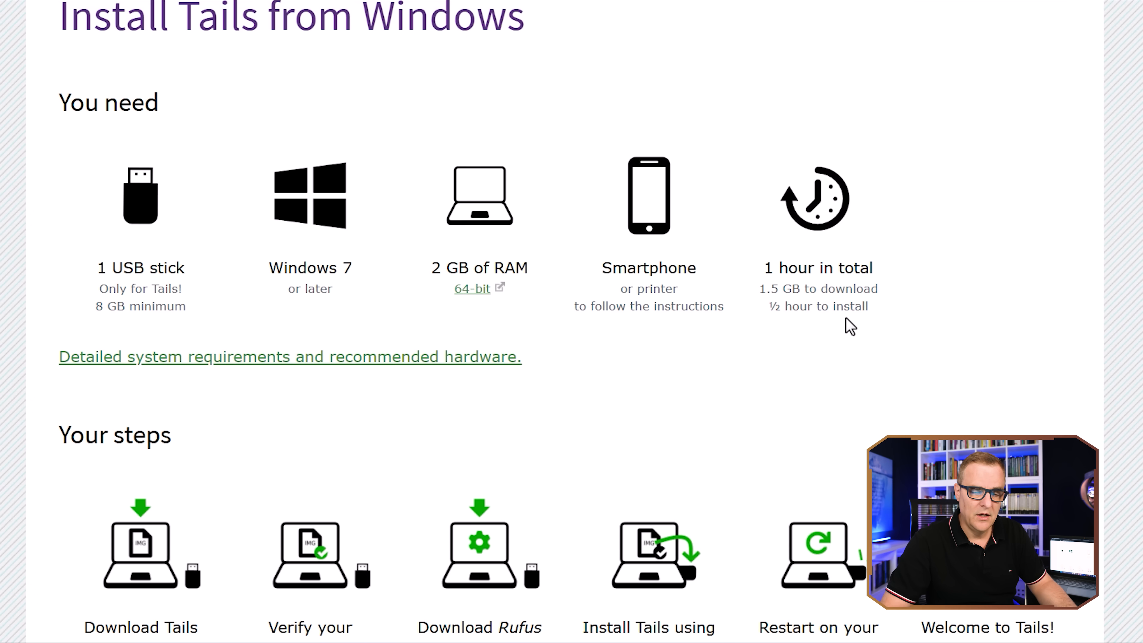
scroll(604, 327, down, 5)
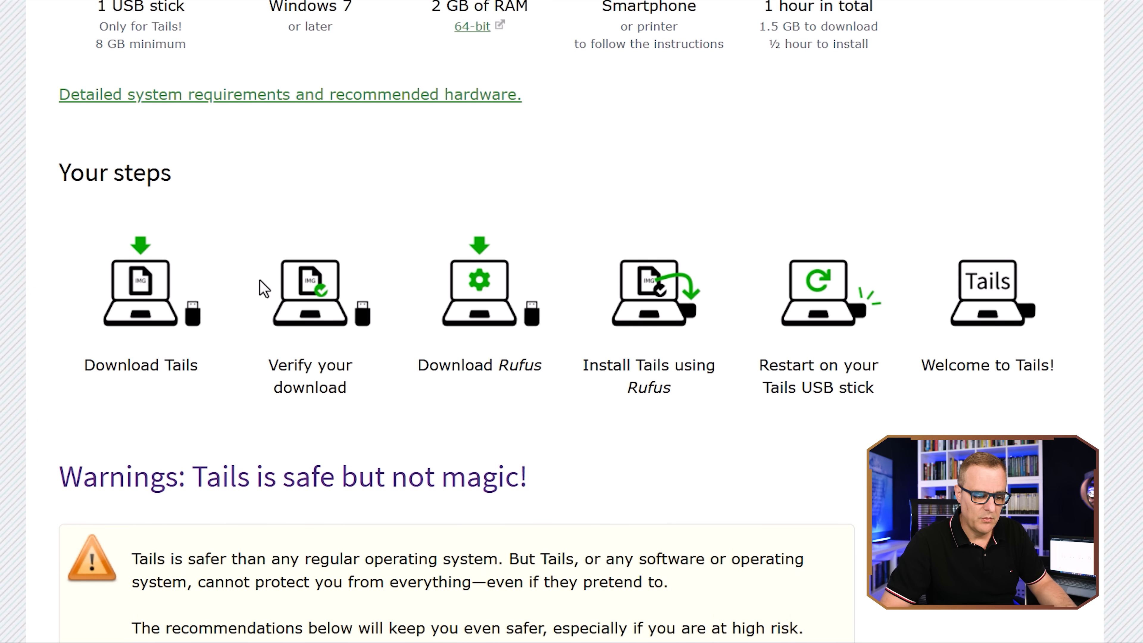
Download the Tails 6.15.1 USB image and save it in the Downloads folder
click(135, 281)
click(228, 291)
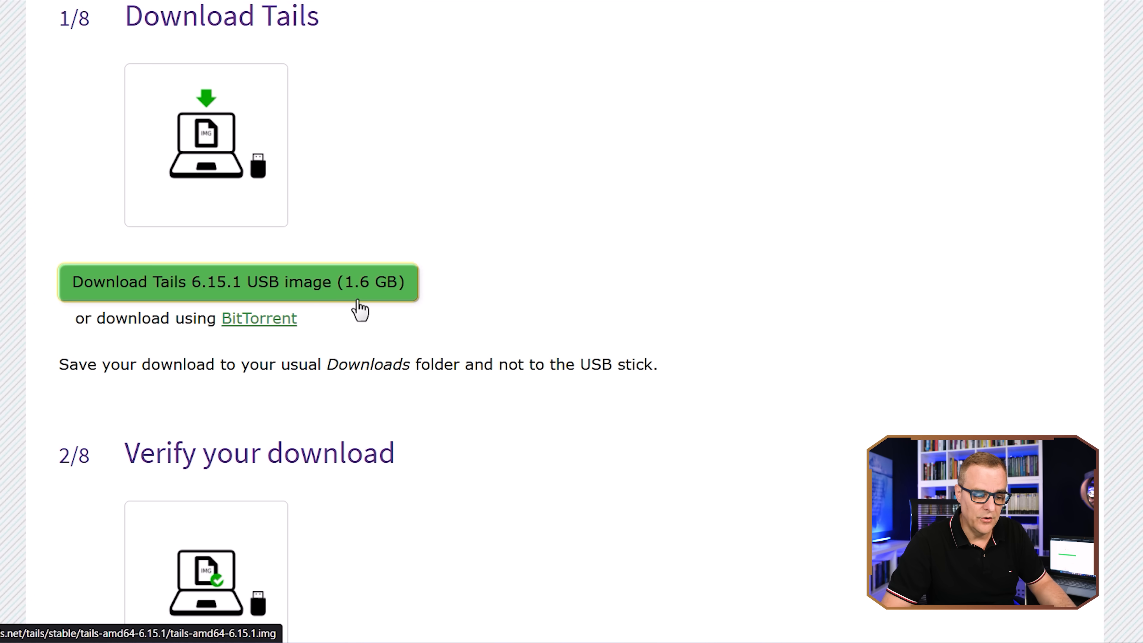
click(265, 333)
click(423, 317)
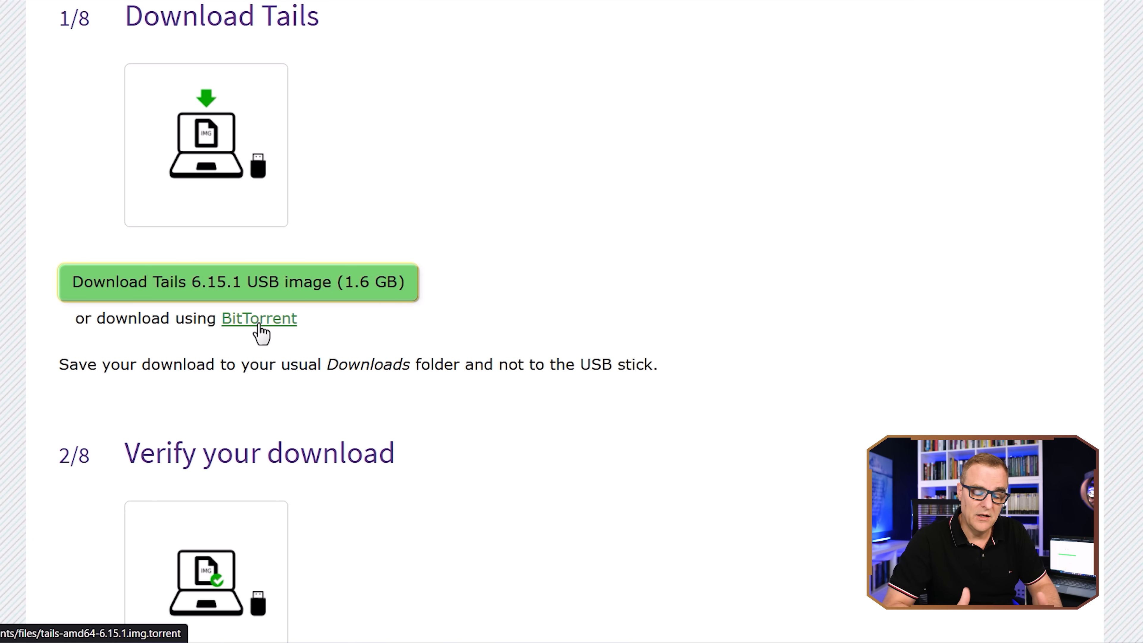
Read the Verify your download section and submit tails-amd64-6.15.1.img from the Downloads folder for verification
scroll(261, 333, down, 5)
drag(125, 105, 403, 110)
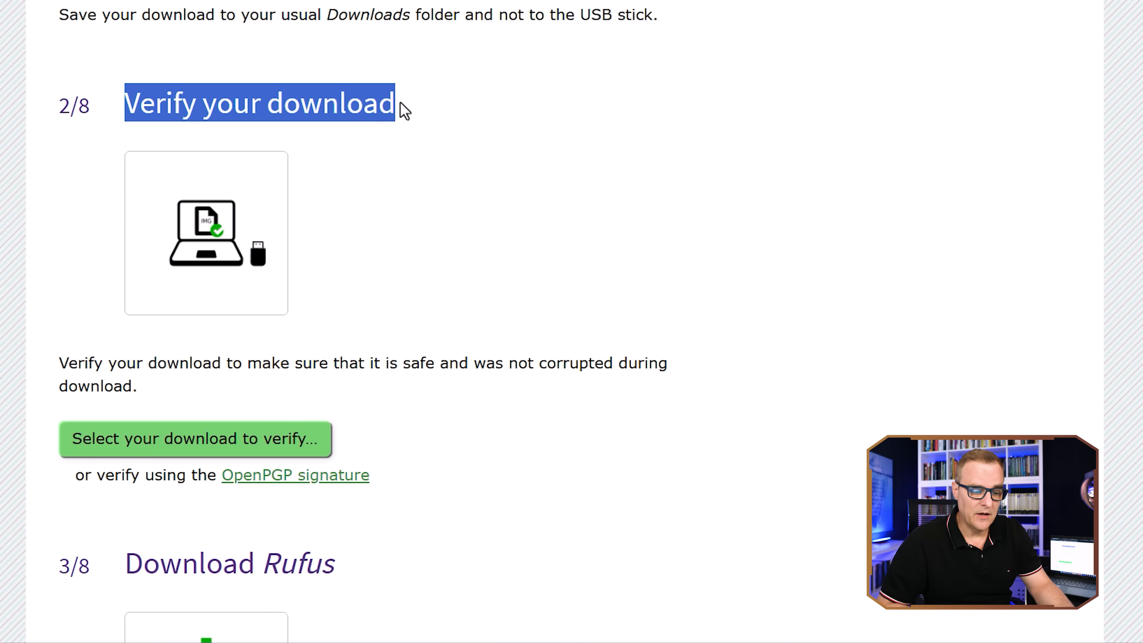
click(227, 364)
drag(152, 358, 671, 395)
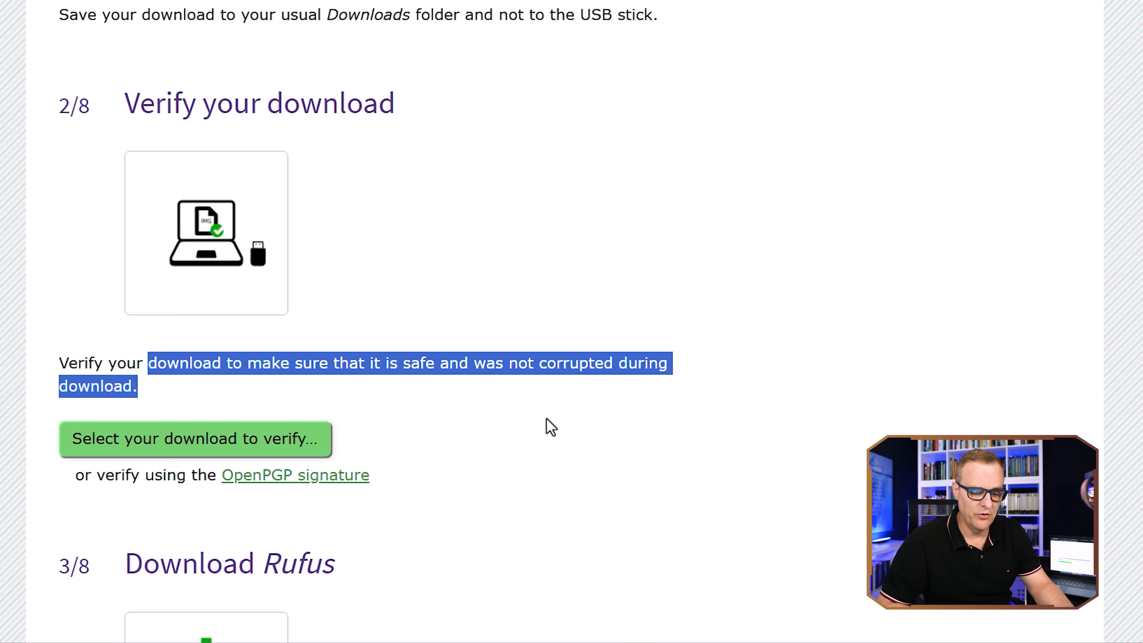
click(208, 450)
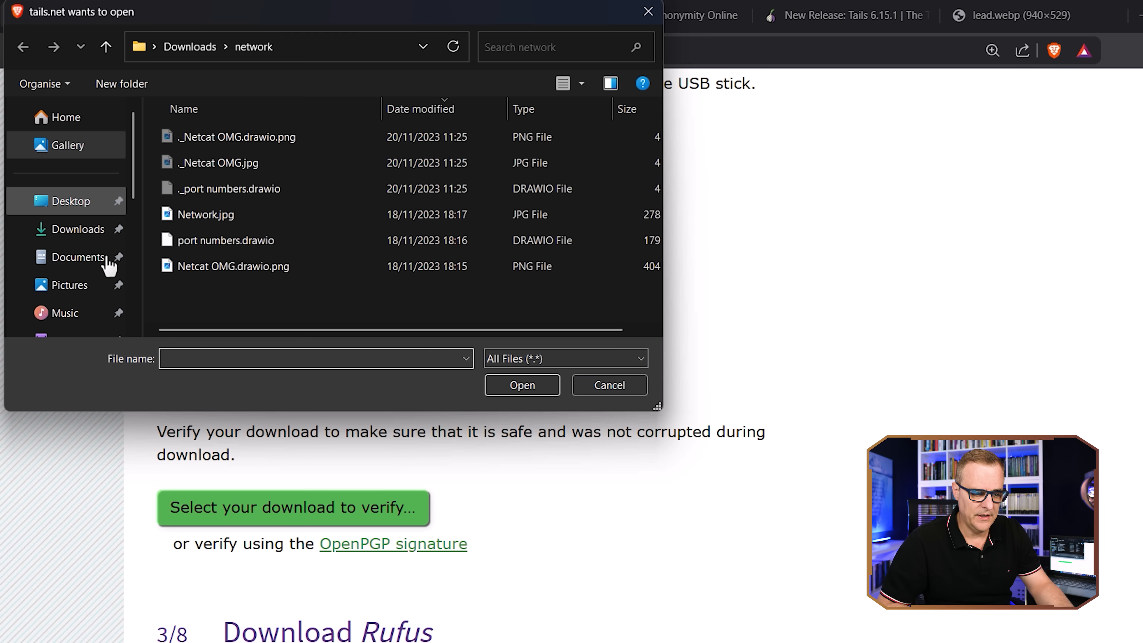
click(77, 229)
click(270, 157)
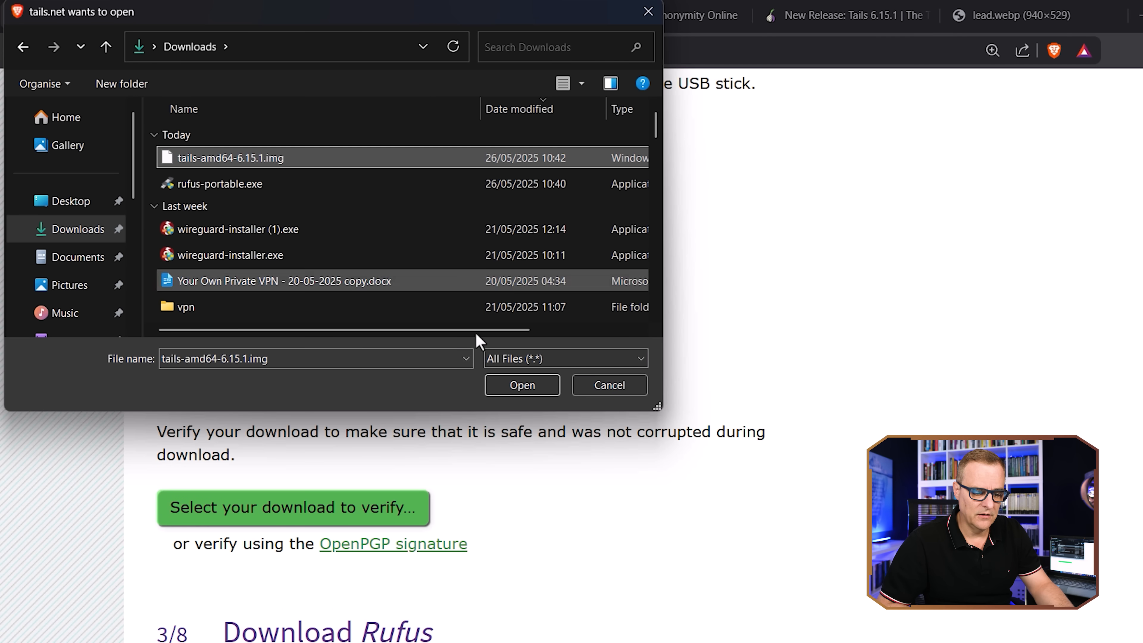
click(528, 391)
Check the verification result for the image and reread the sentence on what the verification ensures
drag(127, 437, 329, 434)
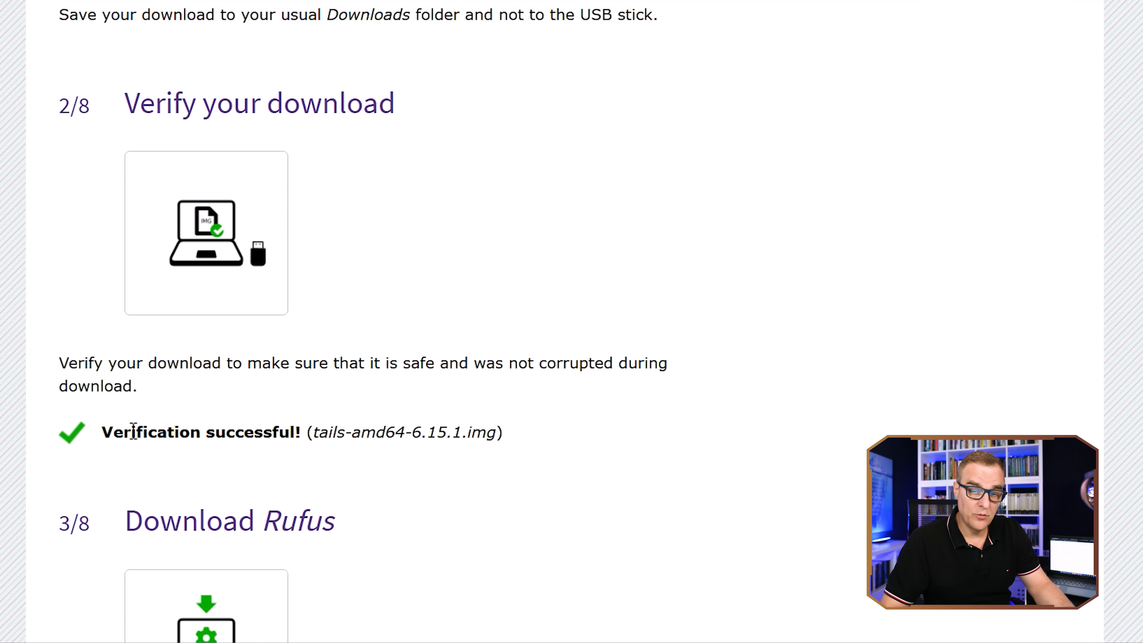
drag(101, 432, 502, 433)
click(477, 360)
drag(470, 361, 644, 369)
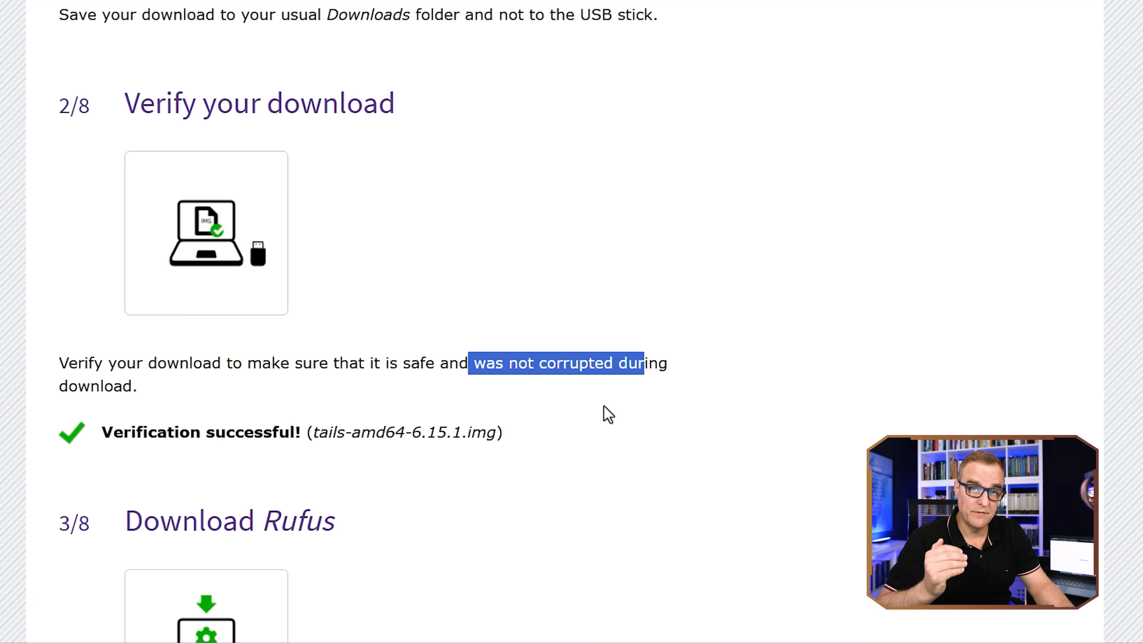
Read the Download Rufus section, including the recommendation for Windows and the notice about balenaEtcher
scroll(603, 406, down, 2)
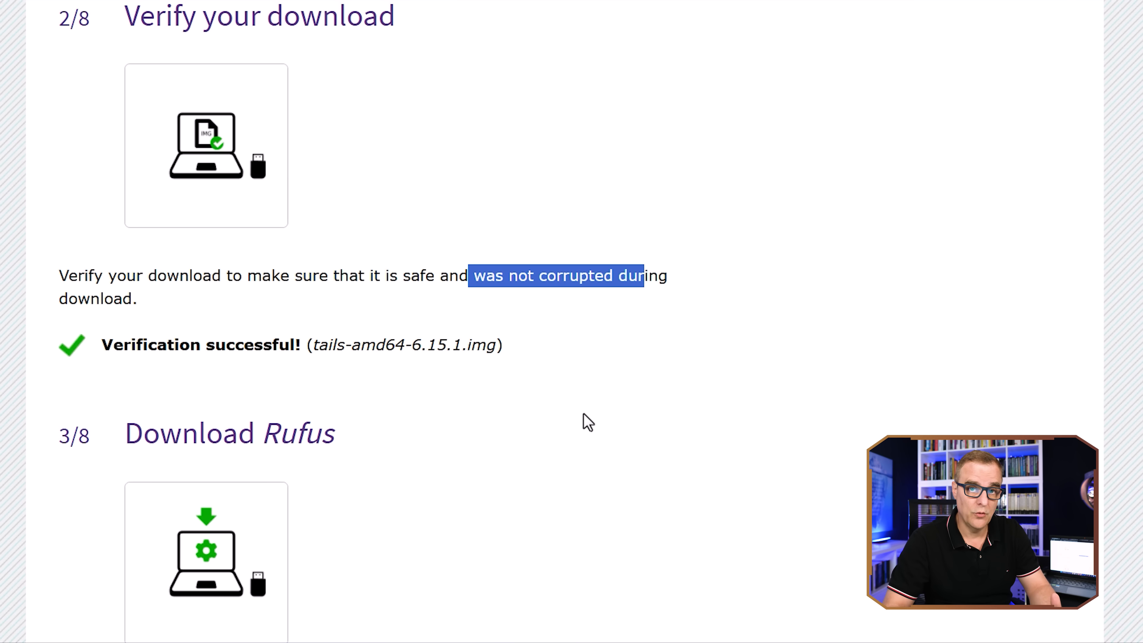
scroll(589, 422, down, 8)
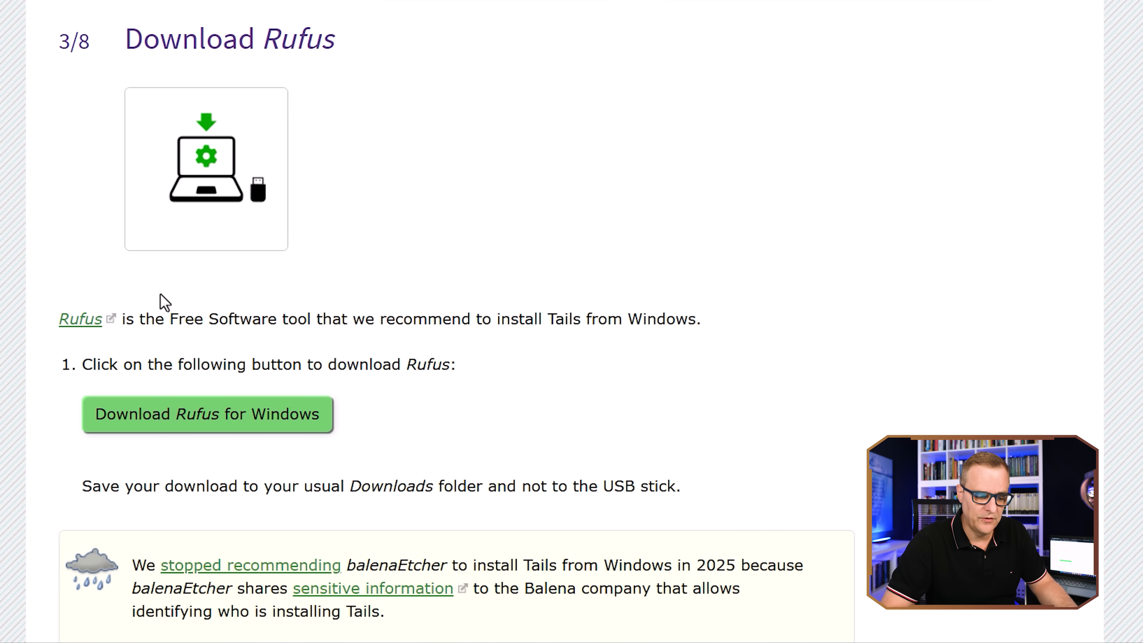
drag(138, 310, 725, 335)
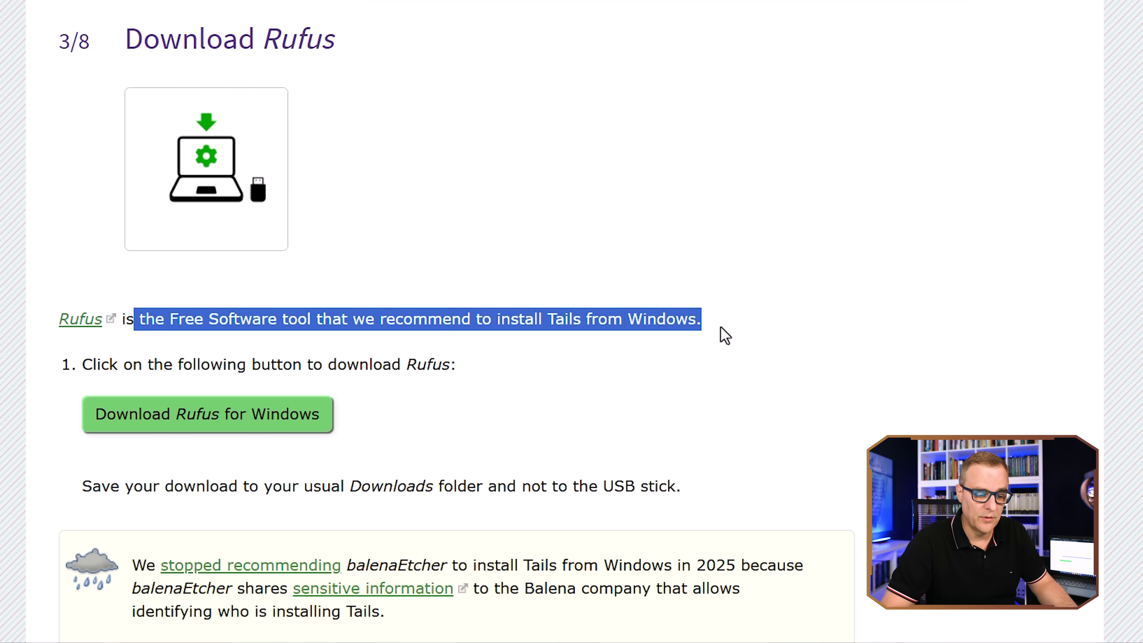
click(595, 387)
scroll(595, 386, down, 4)
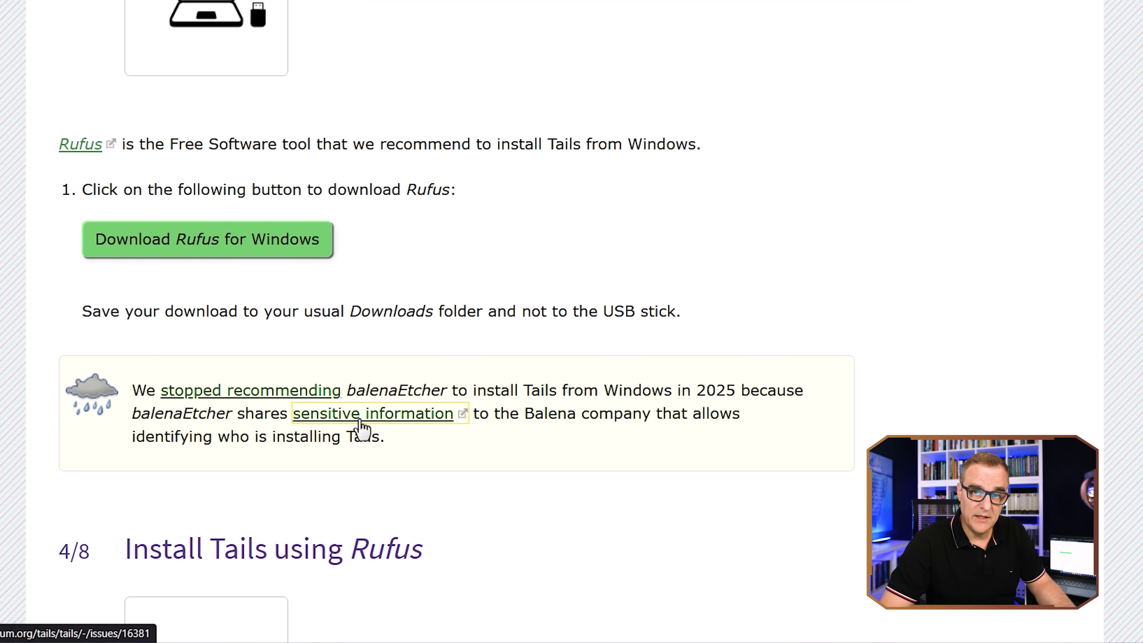
View issue #16381 on Etcher's outgoing network connections and highlight the examples of shared user data
click(388, 1)
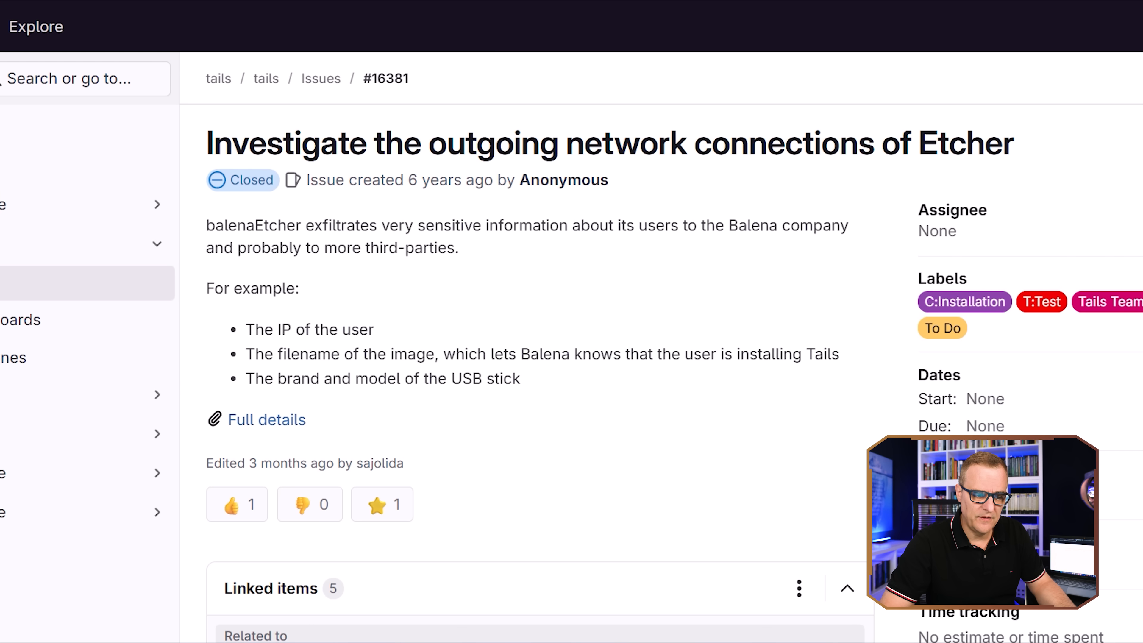
drag(249, 324, 730, 391)
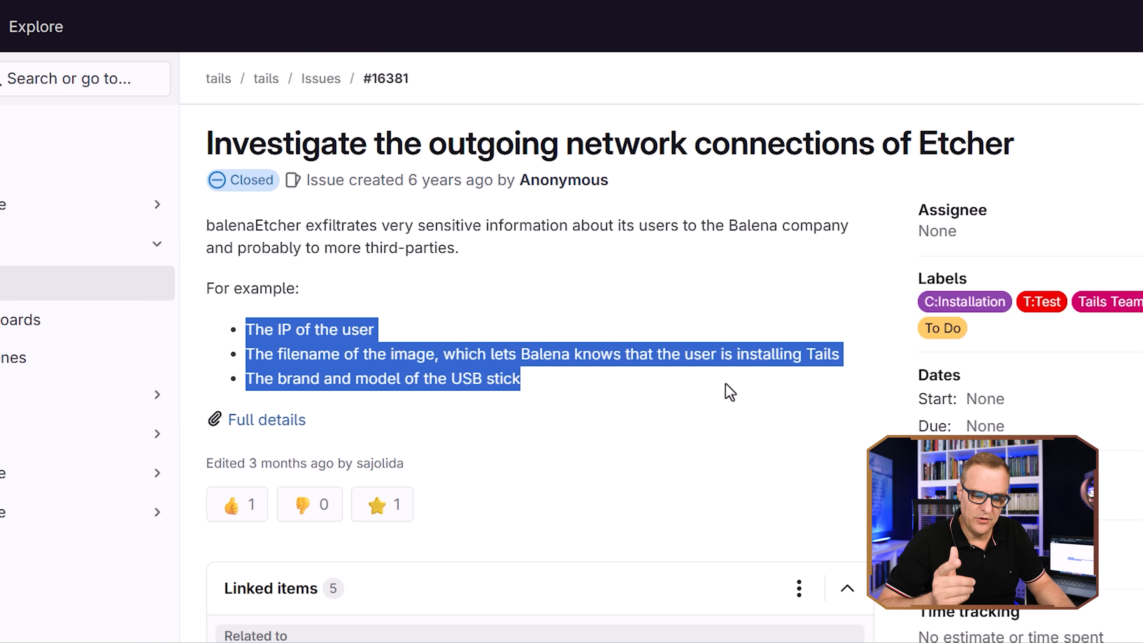
click(315, 387)
drag(335, 372, 568, 378)
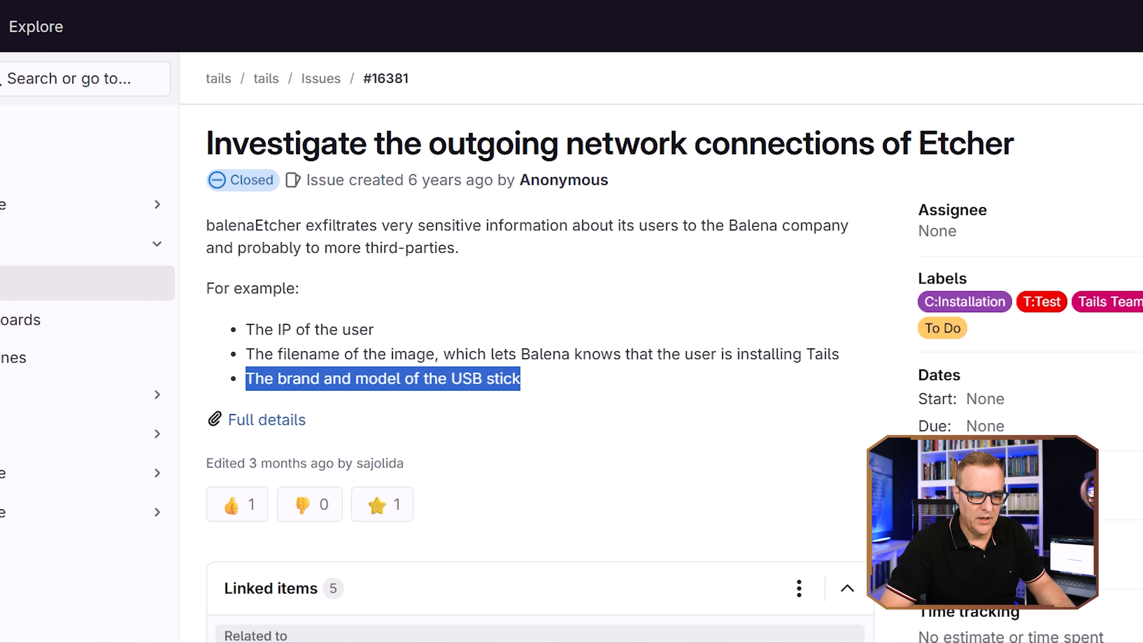
Read the Tails news article about replacing balenaEtcher with Rufus as the installer for Windows
click(881, 504)
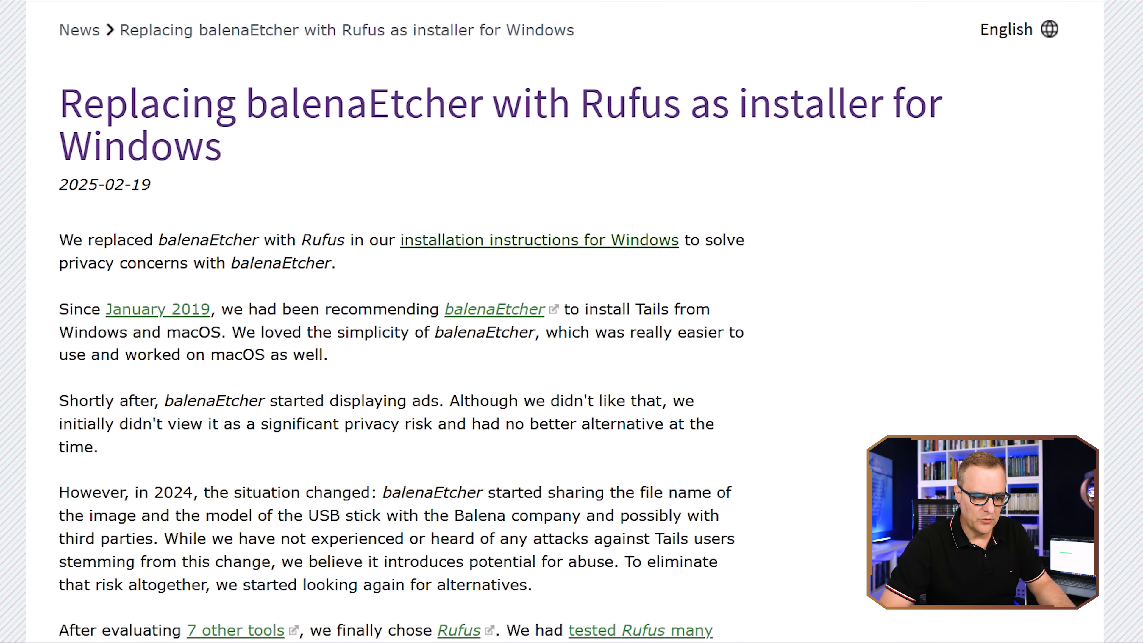
drag(593, 105, 927, 175)
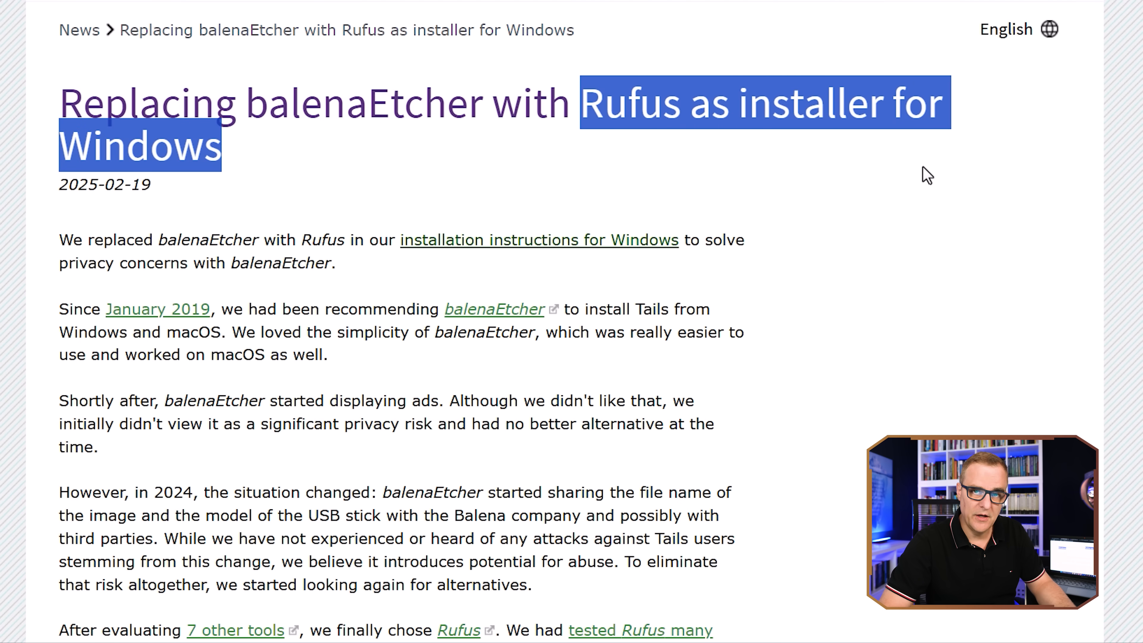
scroll(675, 394, down, 6)
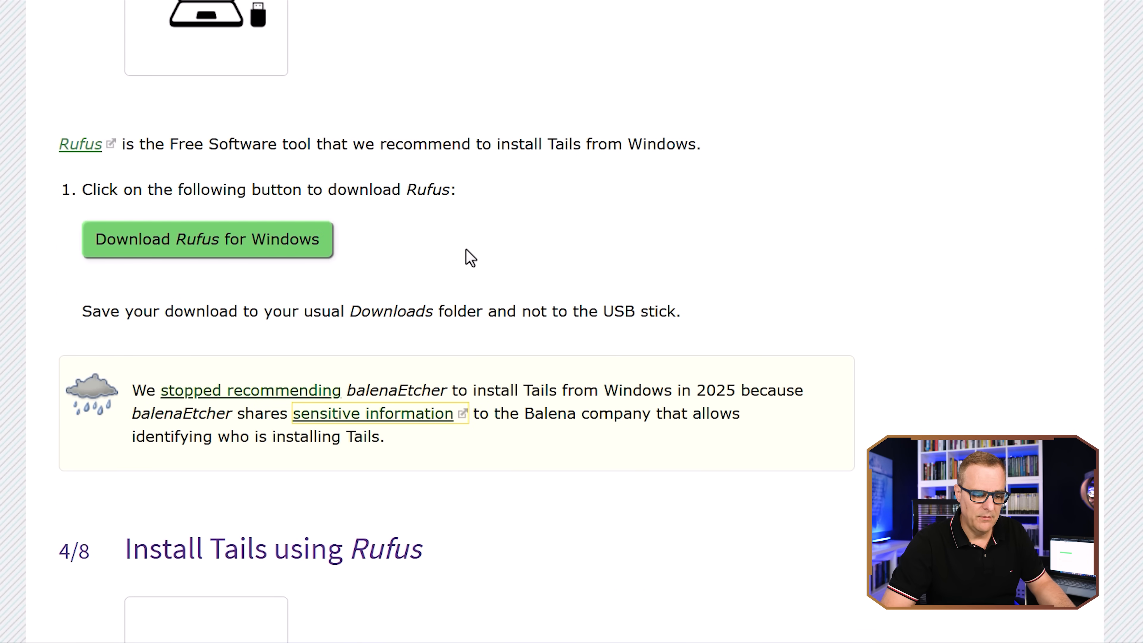
Download Rufus for Windows and save it as rufus-portable.exe
scroll(470, 257, up, 2)
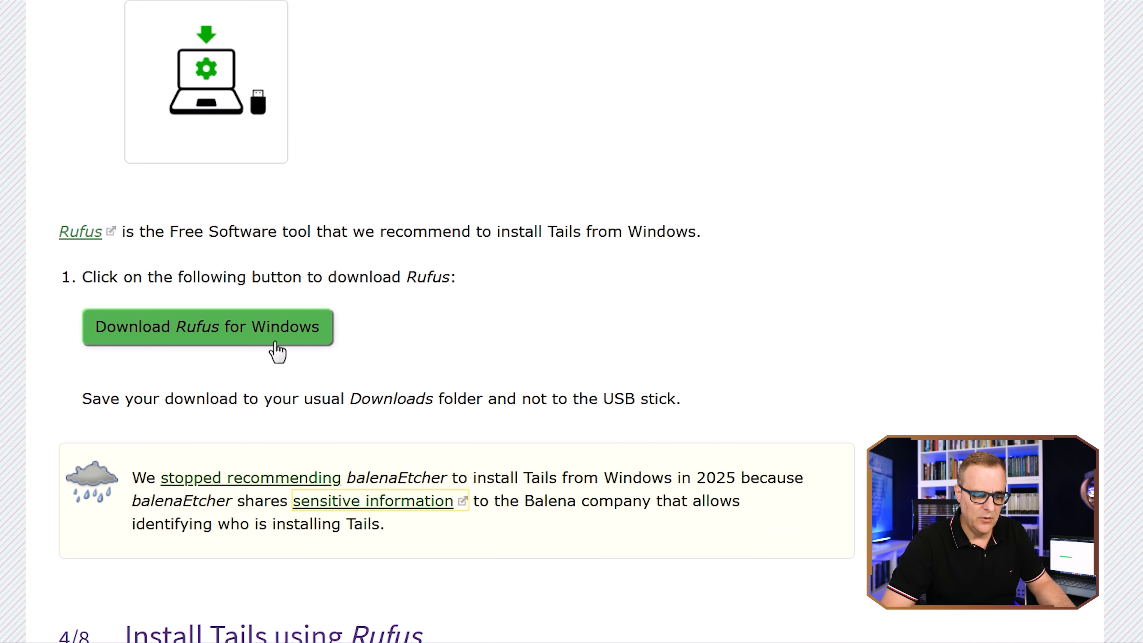
click(260, 335)
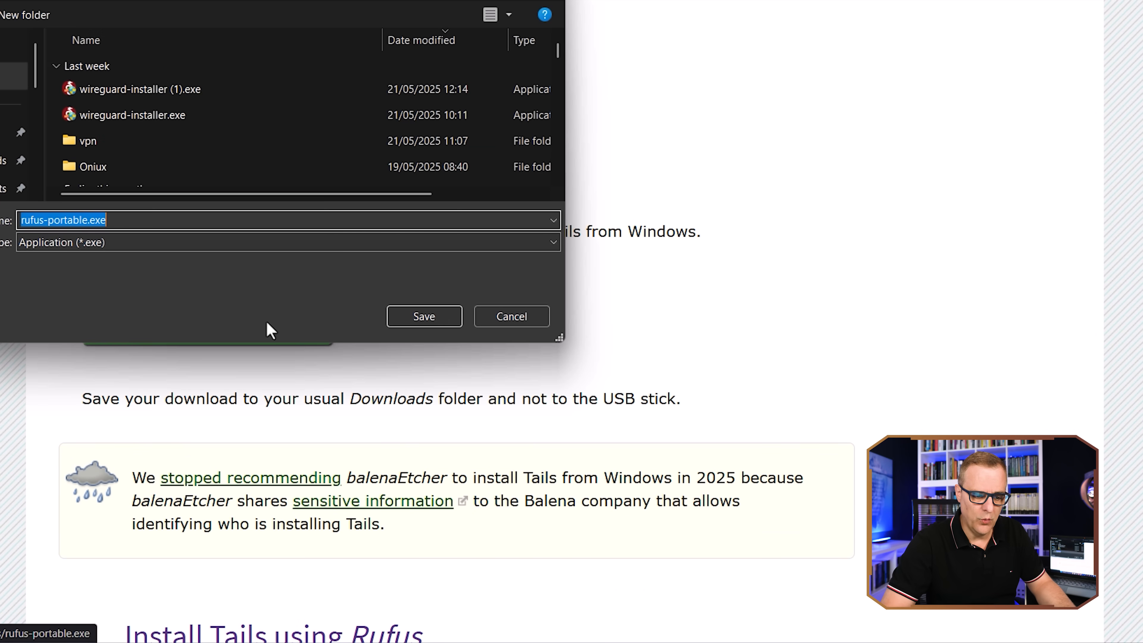
click(439, 321)
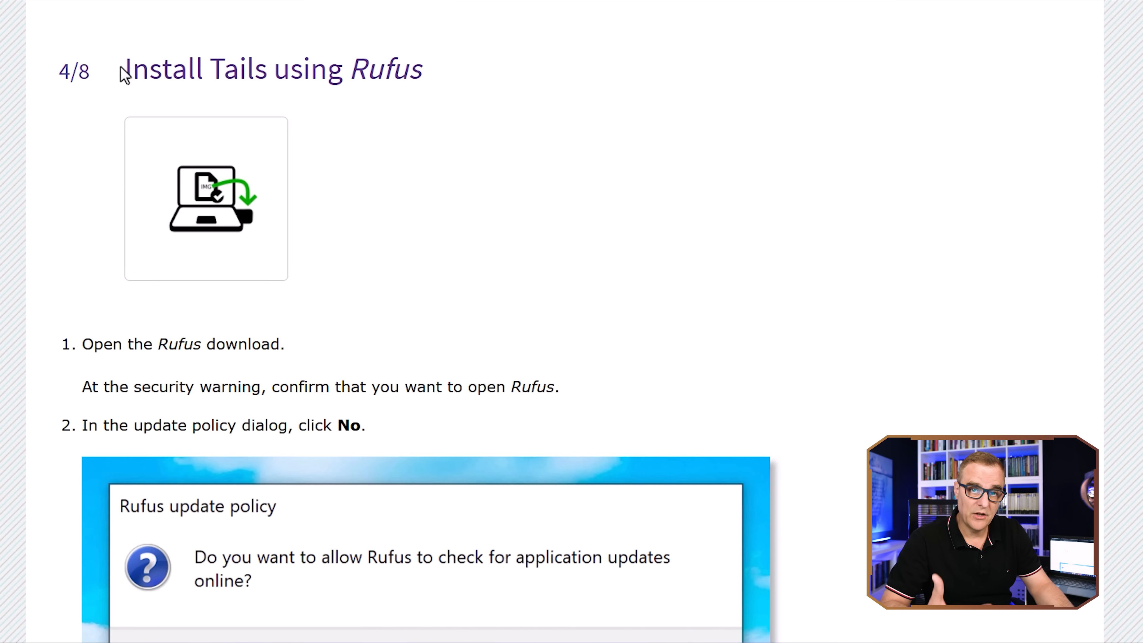
Read the Install Tails using Rufus instructions on opening the download and confirming the security warning
drag(125, 68, 463, 80)
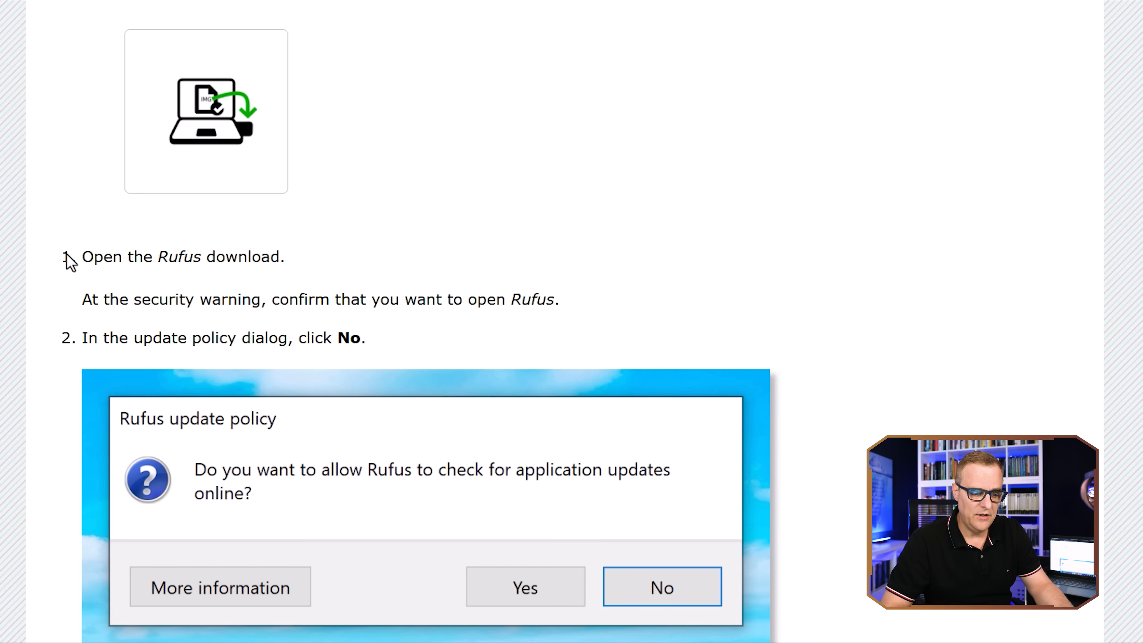
drag(66, 253, 296, 254)
scroll(327, 259, down, 3)
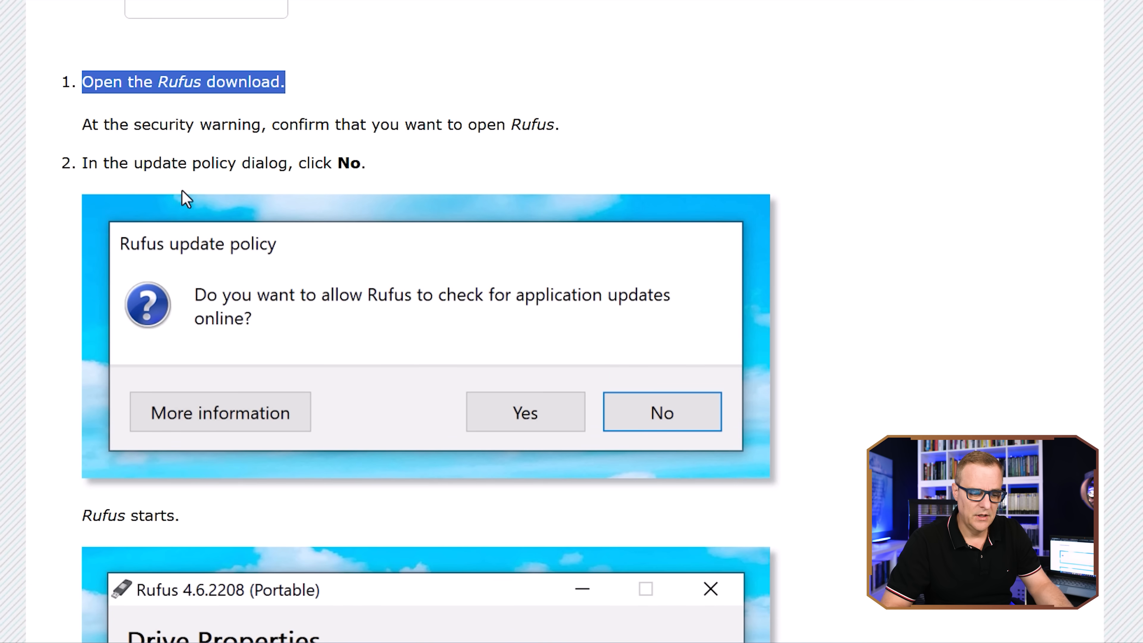
drag(83, 126, 553, 117)
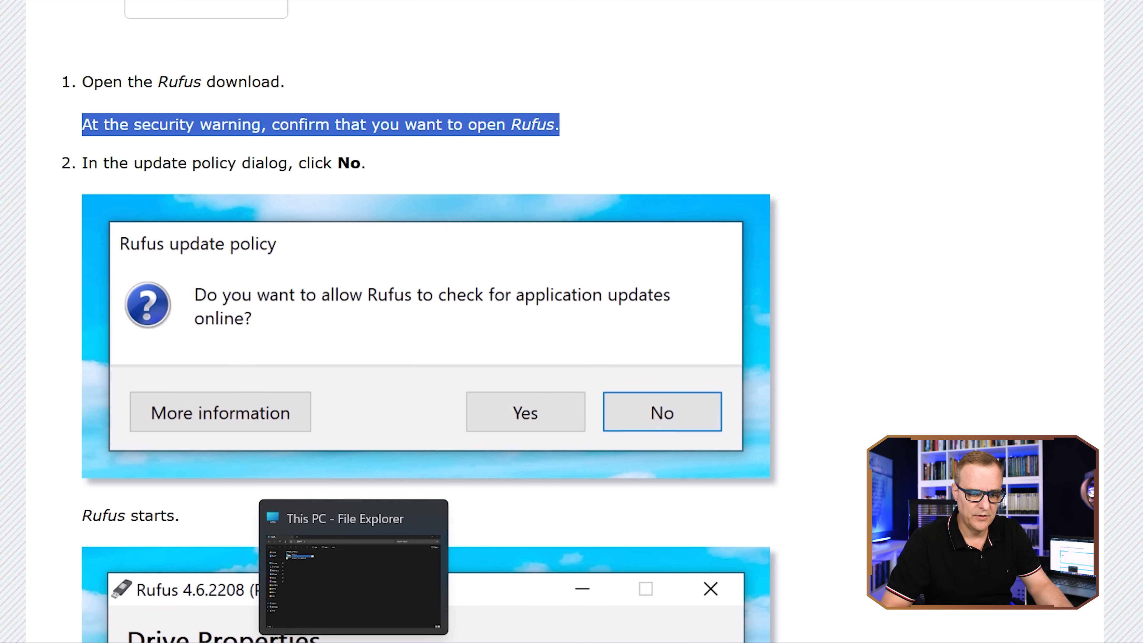
Launch the downloaded rufus-portable.exe, allow it to make changes to the device, and decline its online update checks
click(1091, 1)
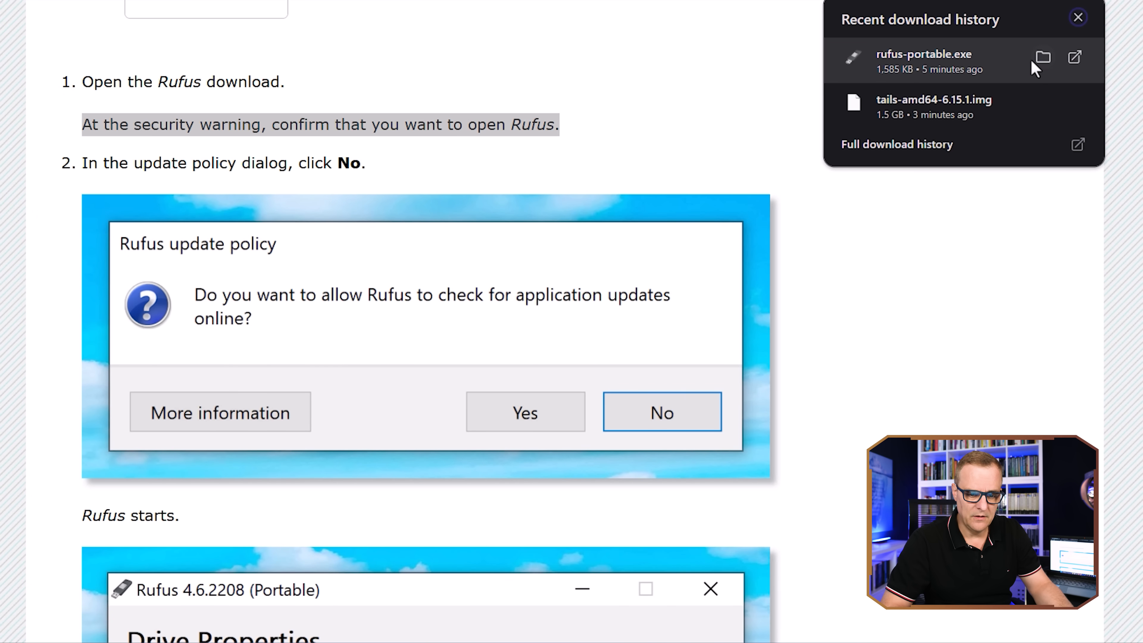
click(1038, 59)
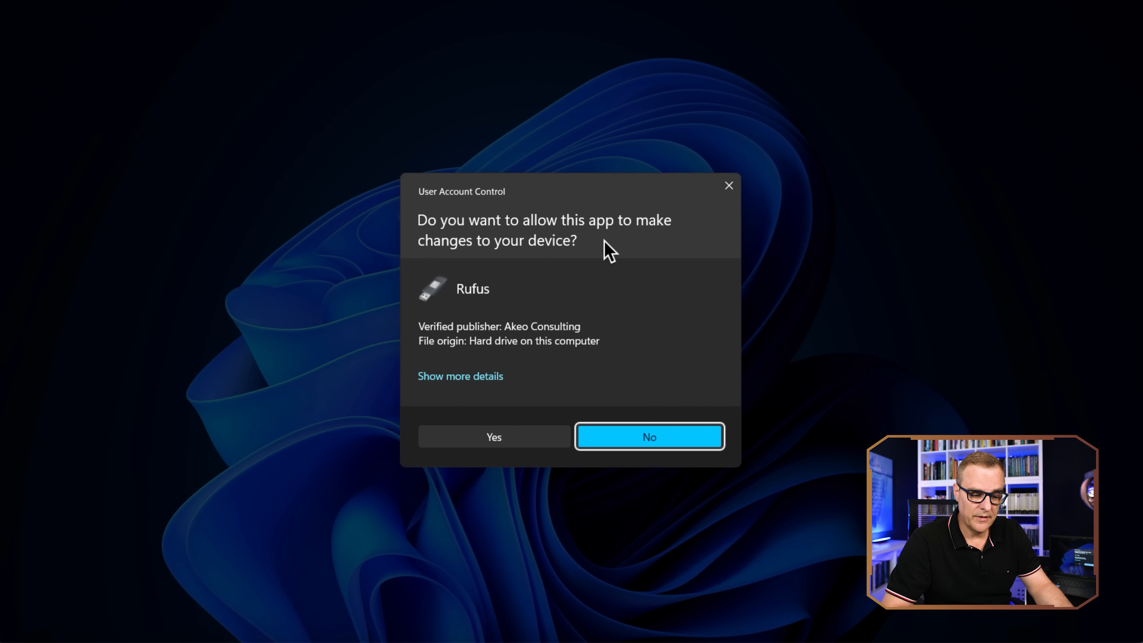
click(484, 444)
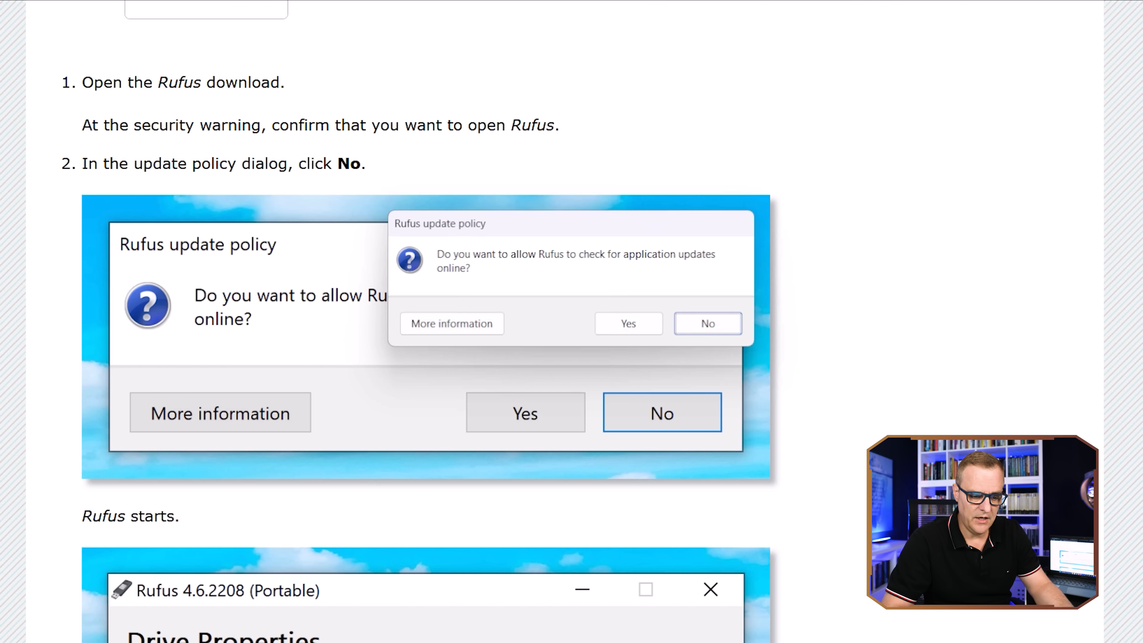
drag(511, 232, 607, 75)
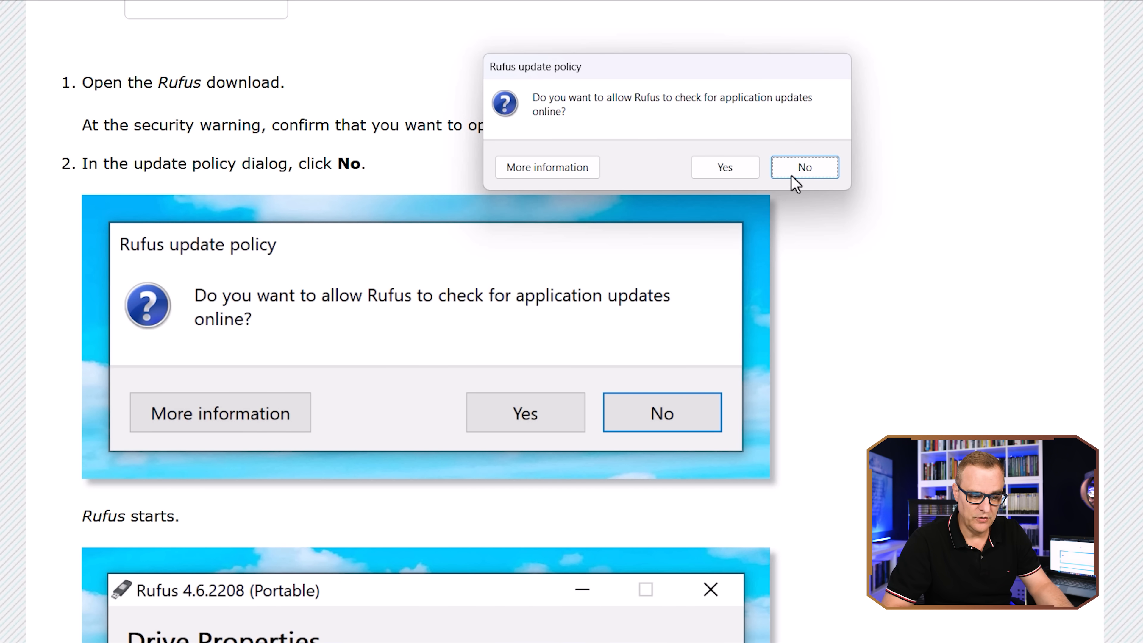
click(805, 167)
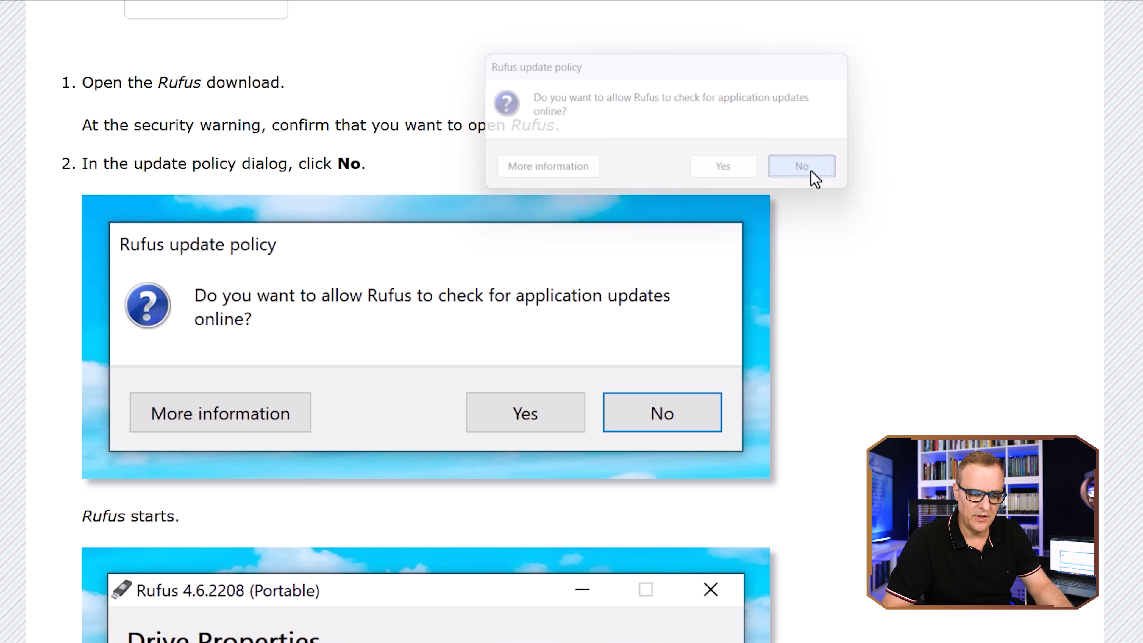
drag(672, 56, 685, 64)
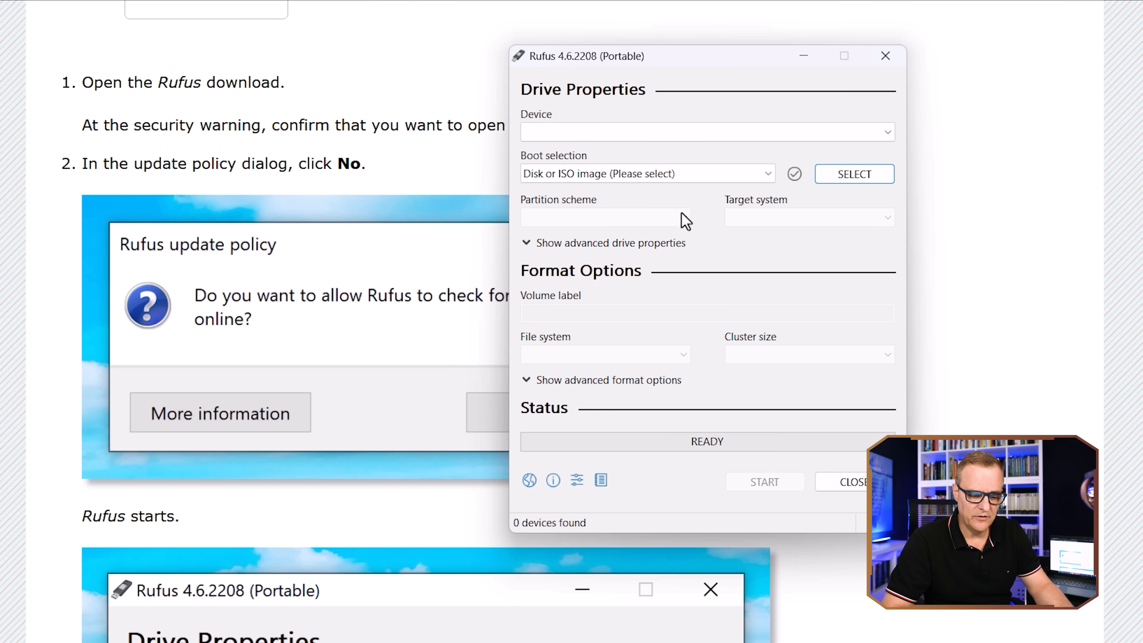
Choose tails-amd64-6.15.1.img from the Downloads folder as the boot image in Rufus
click(830, 179)
click(720, 235)
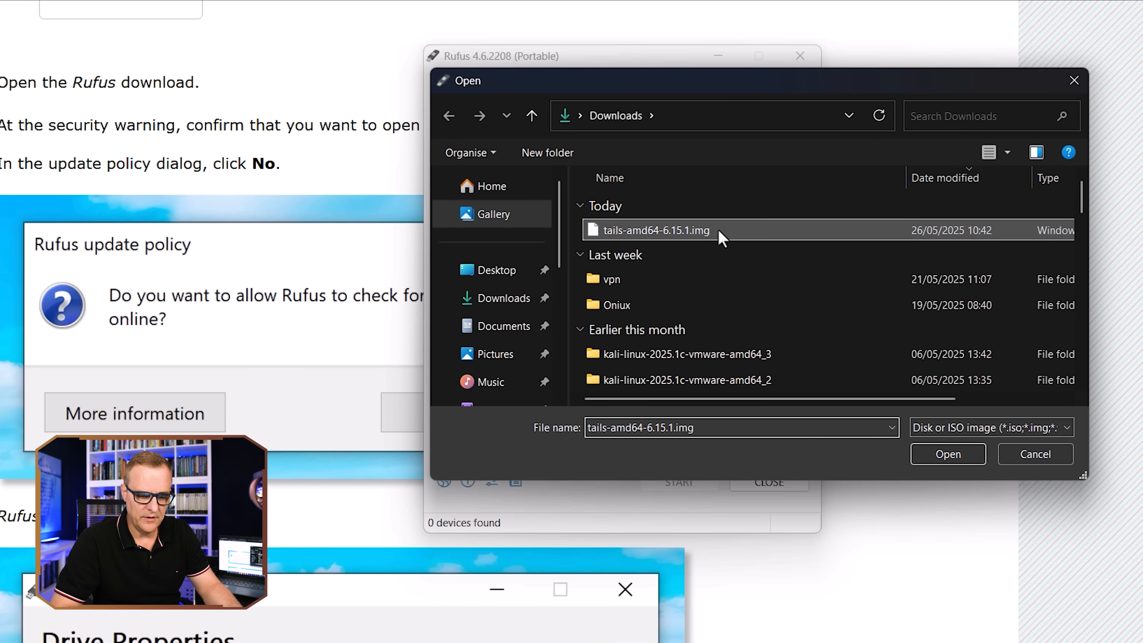
double_click(720, 236)
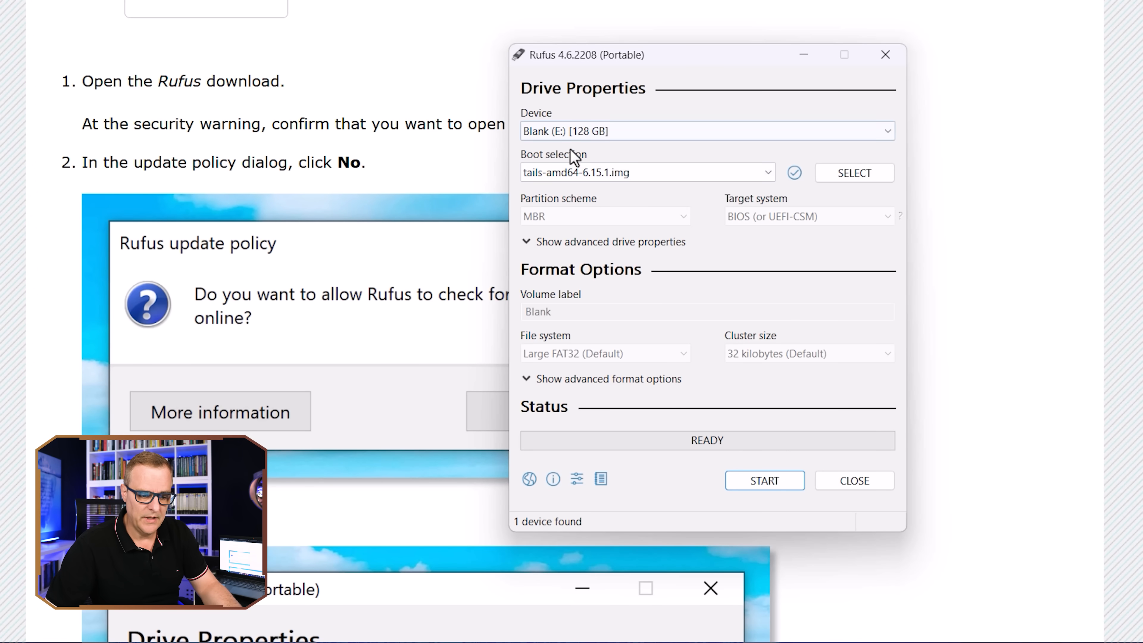
Choose Blank (E:) [128 GB] as the target device and compare it with the drives in File Explorer
click(573, 135)
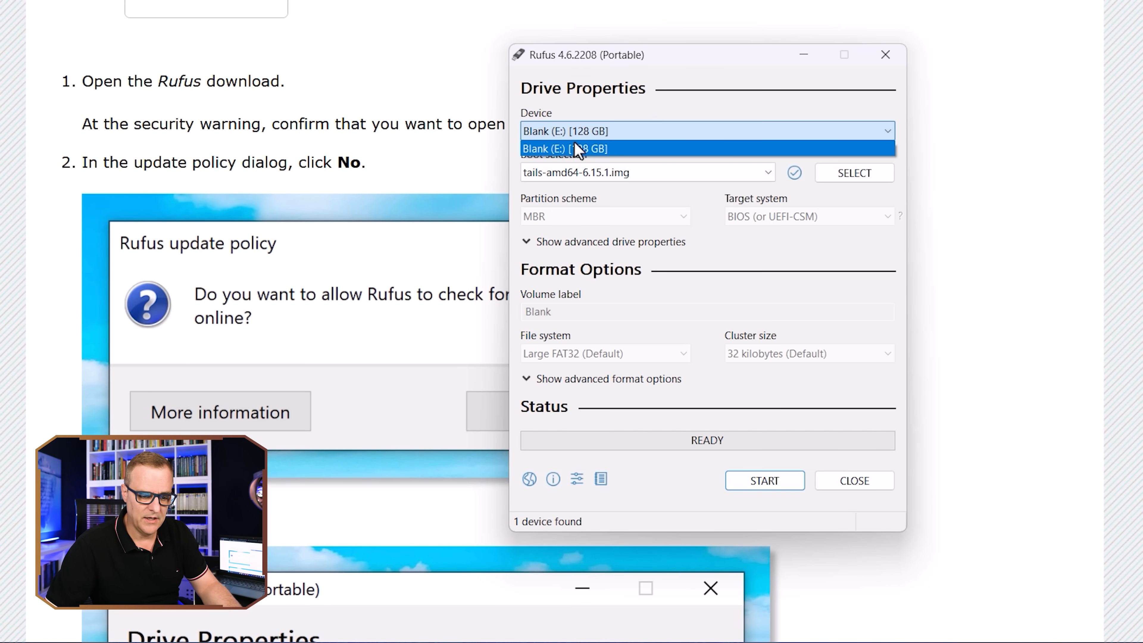
click(558, 151)
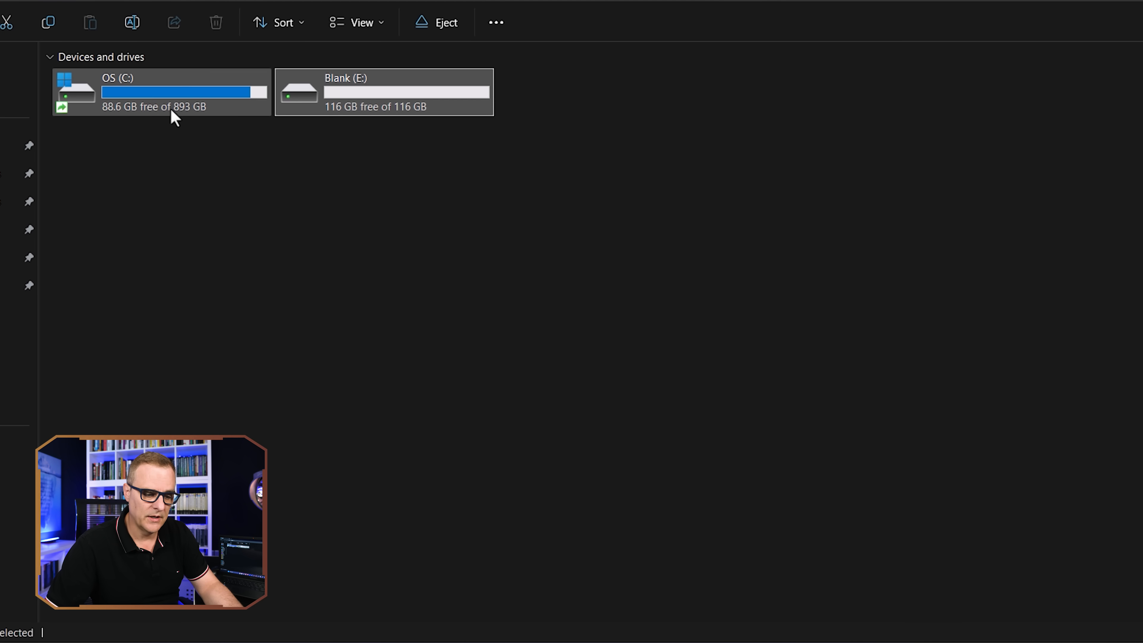
click(170, 111)
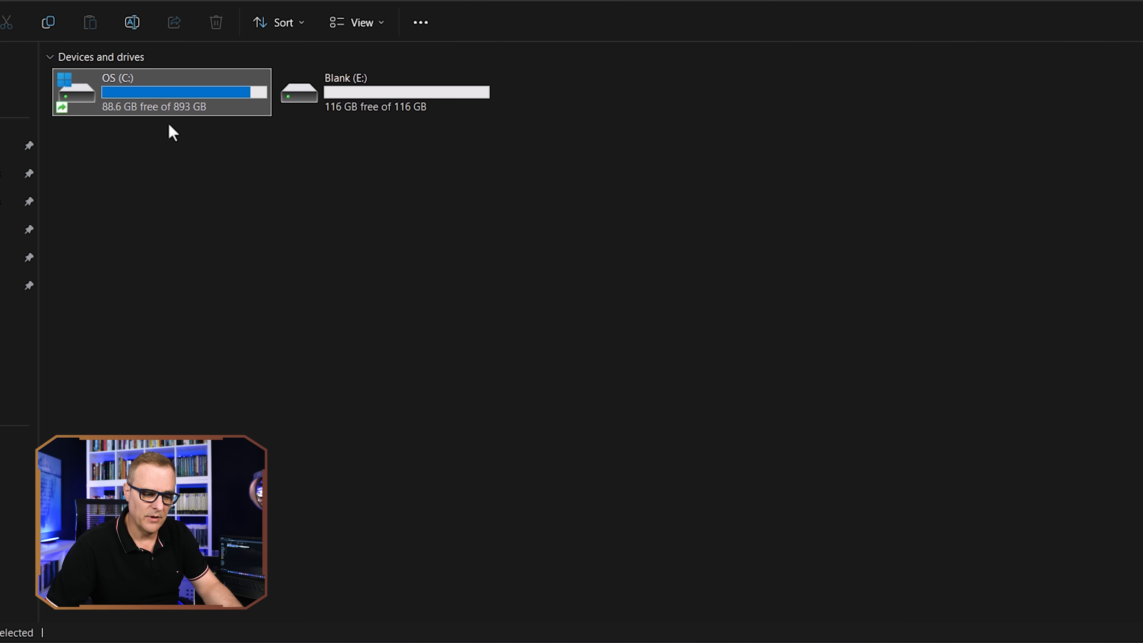
click(356, 111)
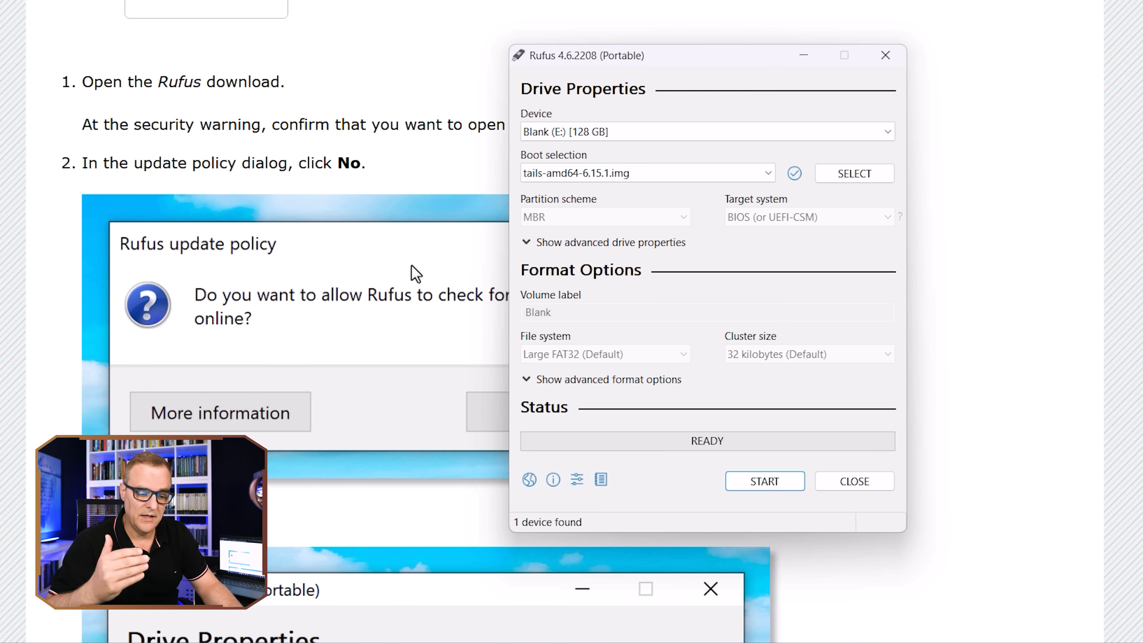
Write the Tails image to the 128 GB USB stick, accepting the destruction of all its data, and close Rufus
scroll(413, 270, down, 2)
scroll(413, 273, down, 4)
scroll(415, 275, down, 10)
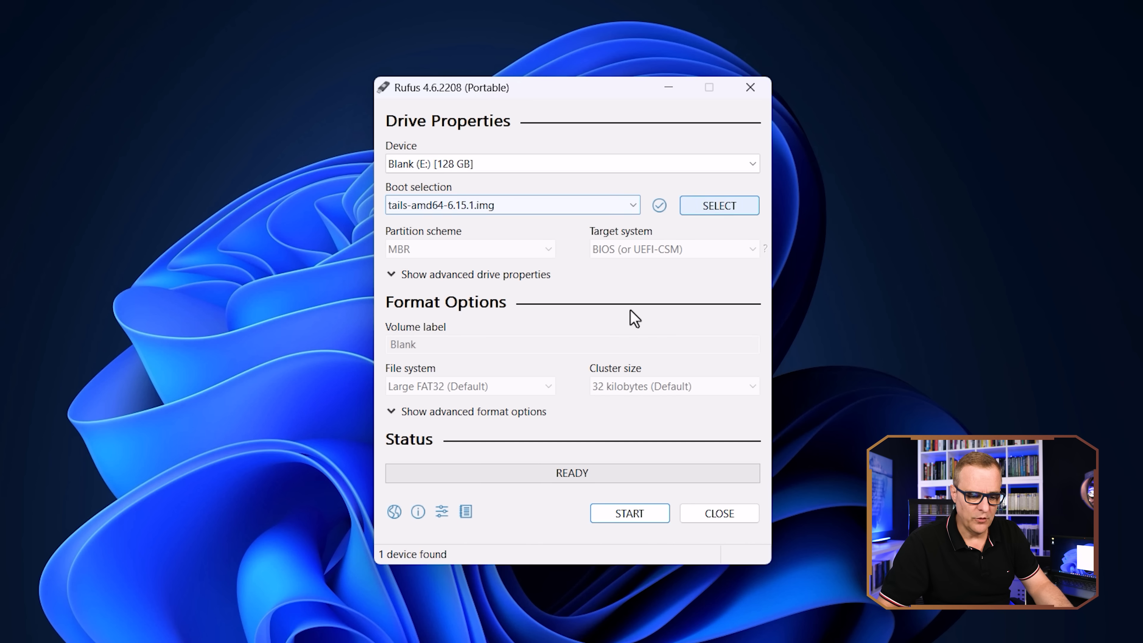
click(617, 523)
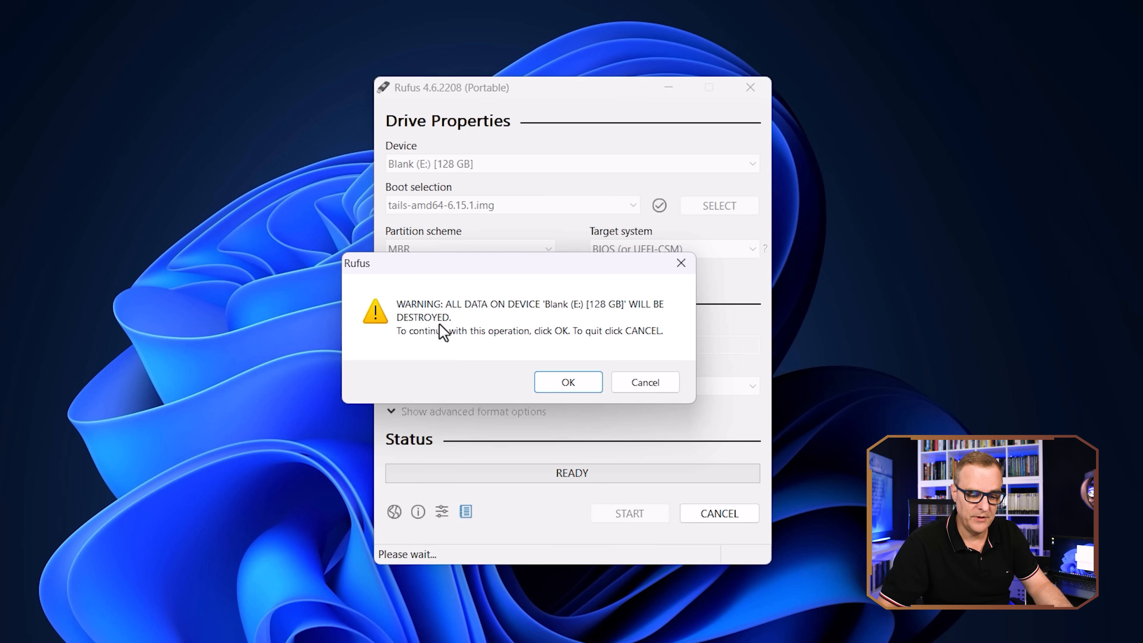
click(563, 382)
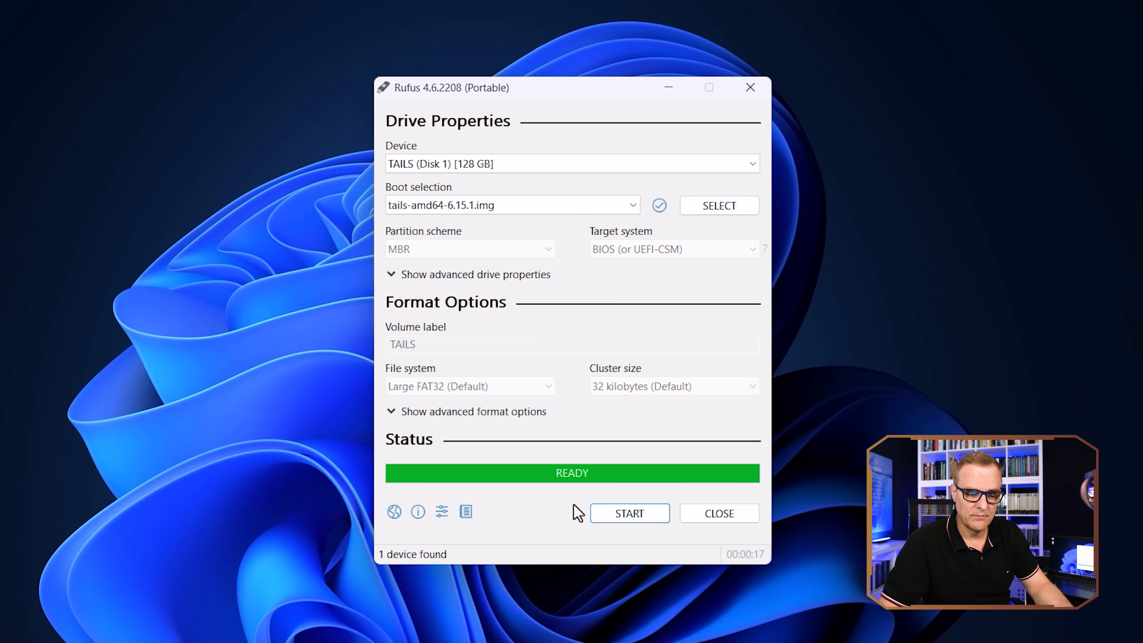
click(715, 516)
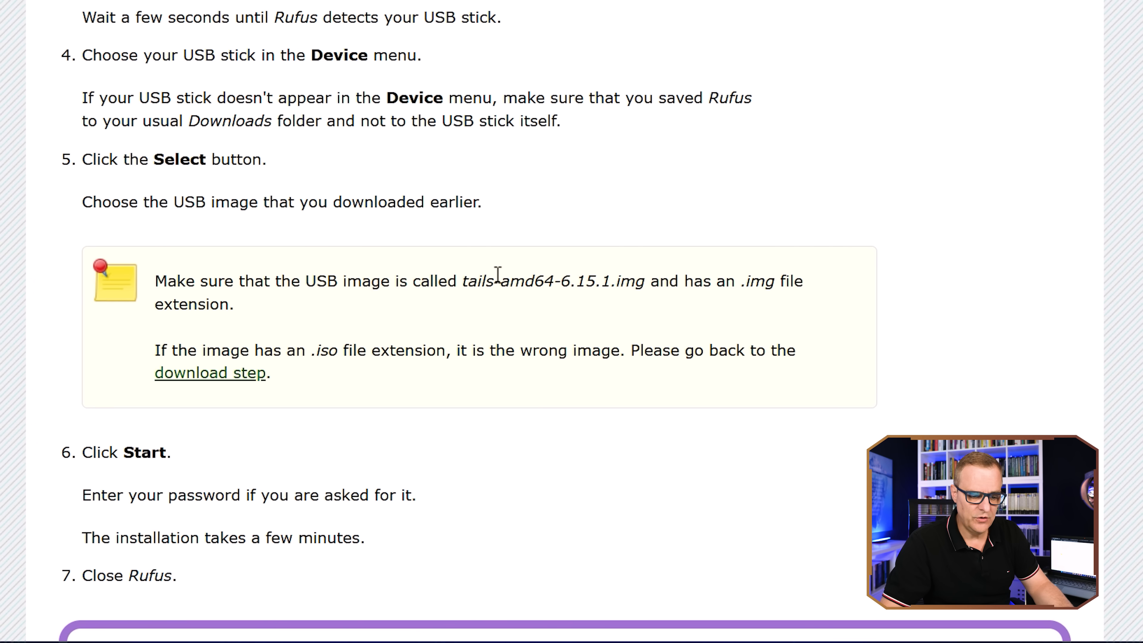
Read the note in the Tails instructions on the required image file name and extension, highlighting the sentence about .iso files
drag(464, 280, 810, 383)
click(452, 336)
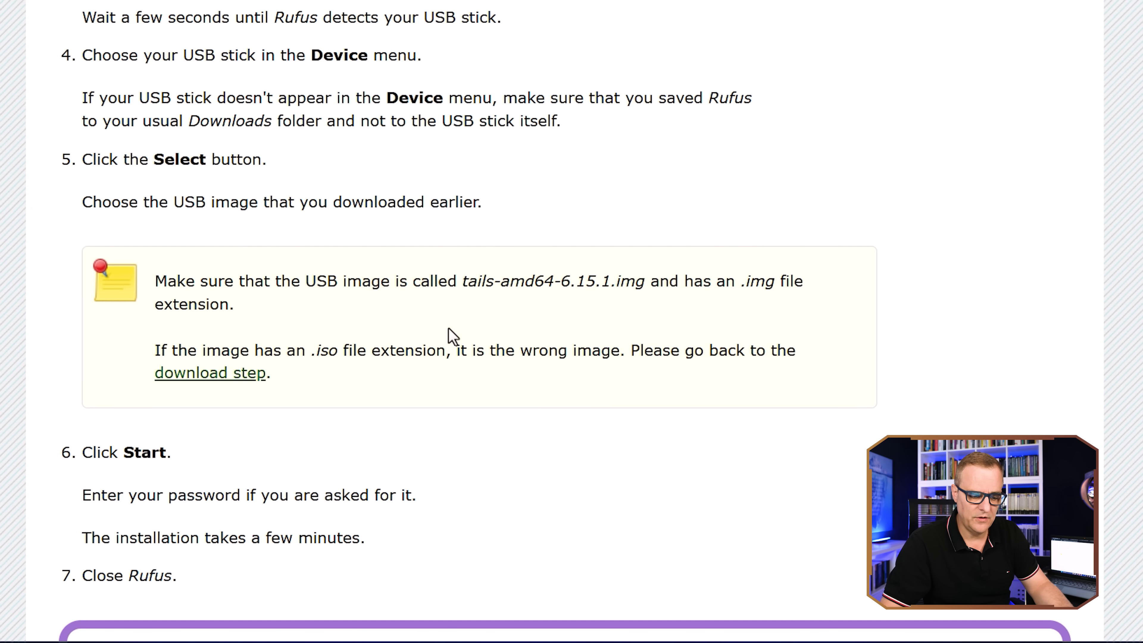
drag(312, 350, 830, 357)
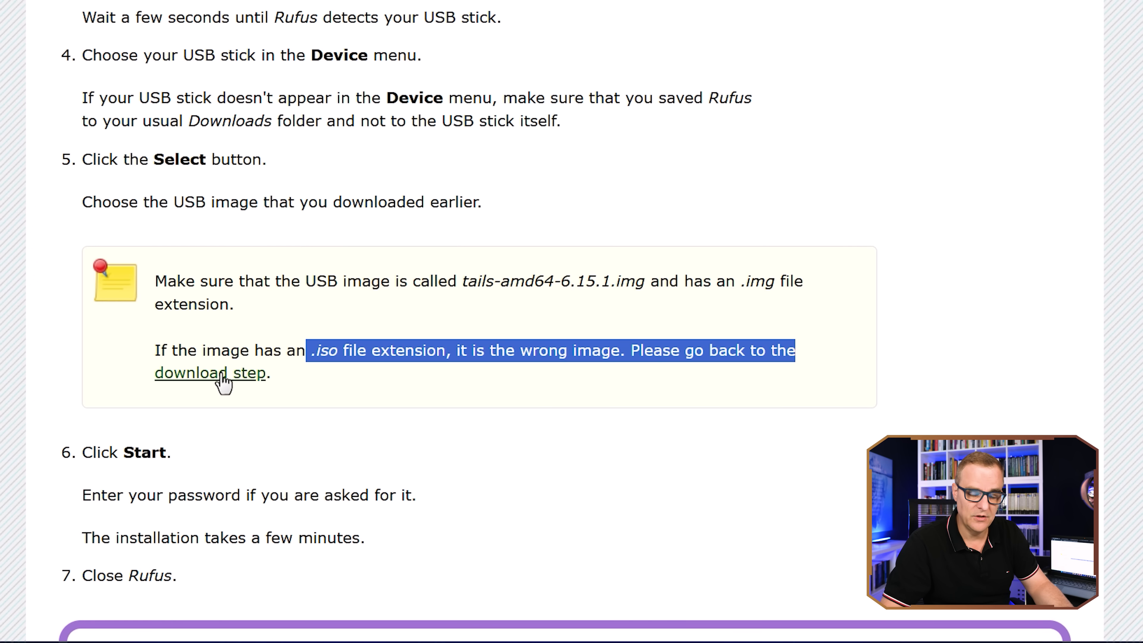
Select tails-amd64-6.15.1.img as the boot image in Rufus again and close Rufus without starting a write
scroll(362, 378, down, 2)
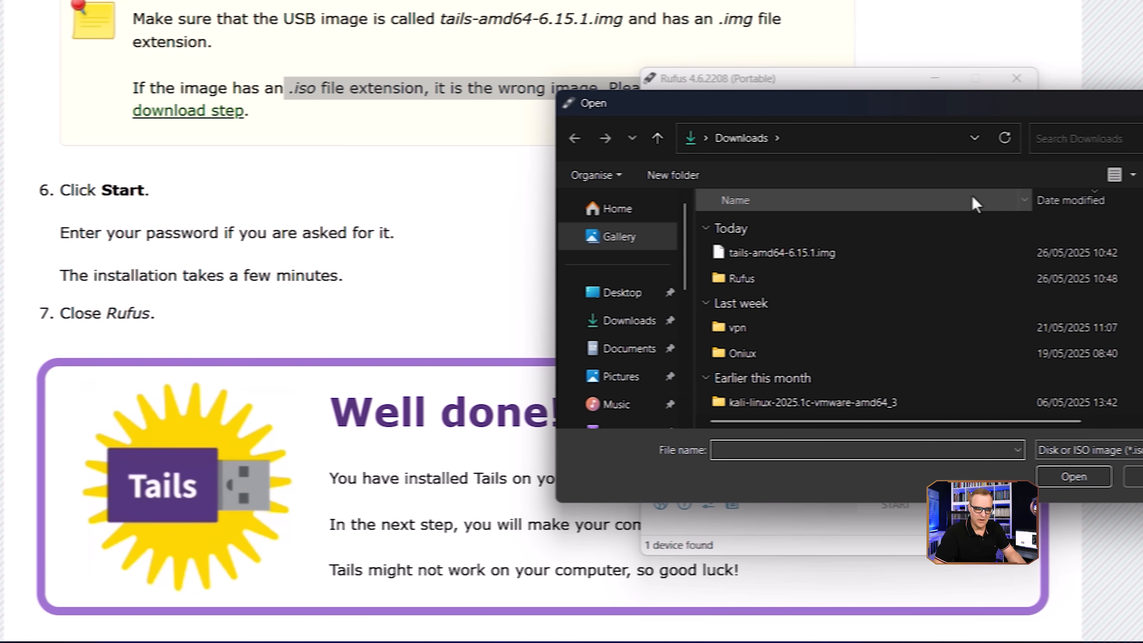
double_click(815, 252)
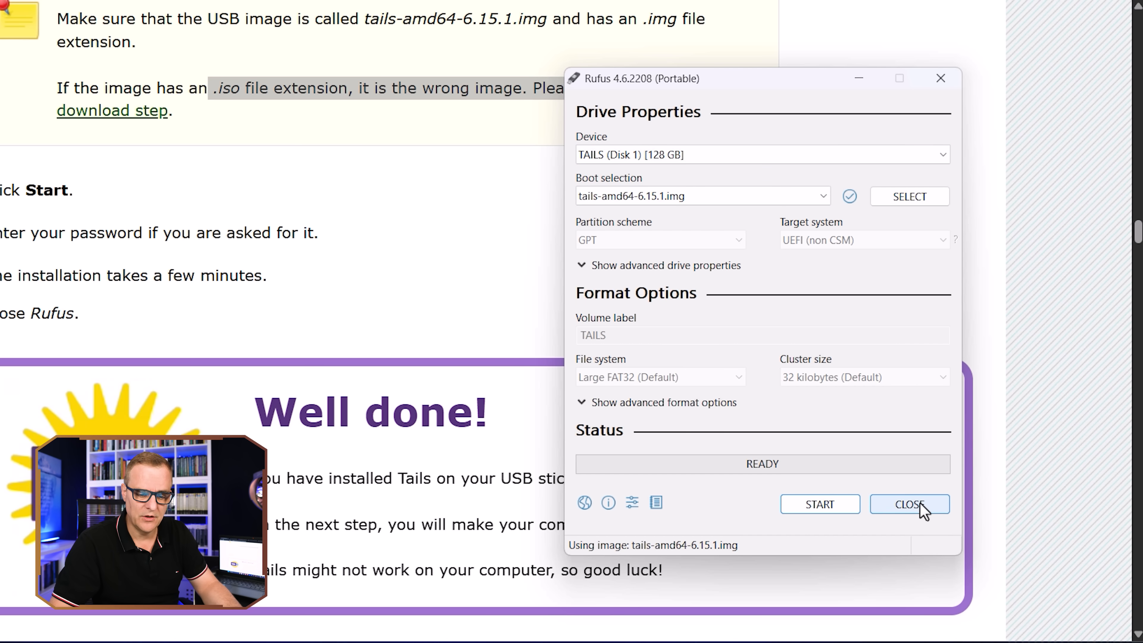
click(909, 504)
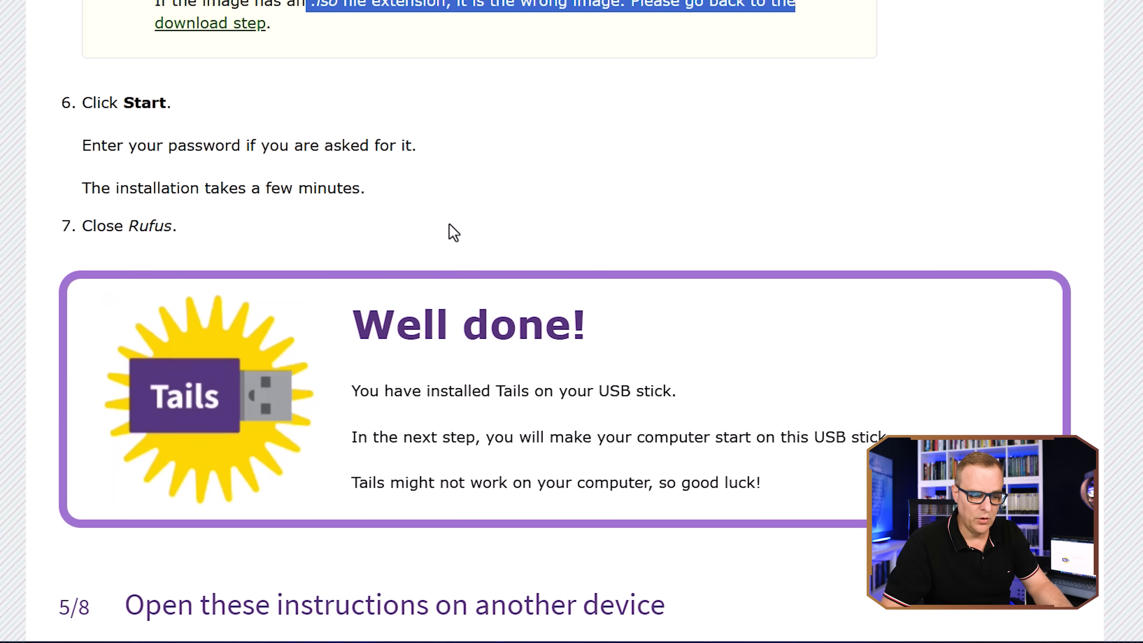
Read the installation-complete message and section 5/8 on opening the instructions on another device, highlighting the message and the section heading
scroll(454, 233, down, 3)
scroll(347, 224, up, 2)
drag(352, 214, 780, 394)
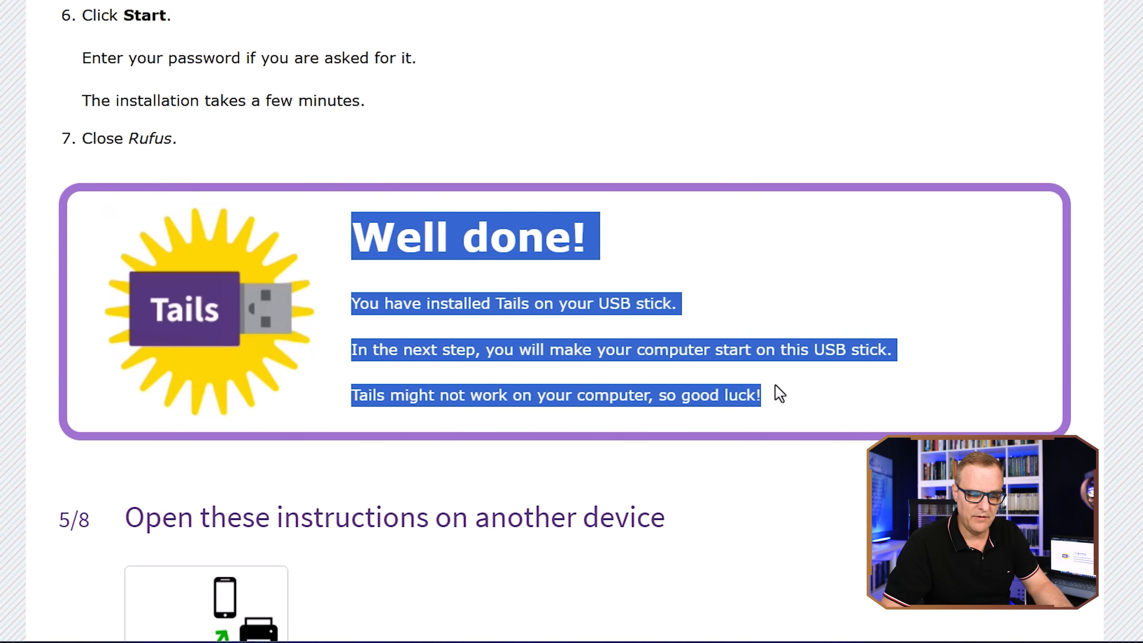
click(799, 439)
scroll(803, 440, down, 2)
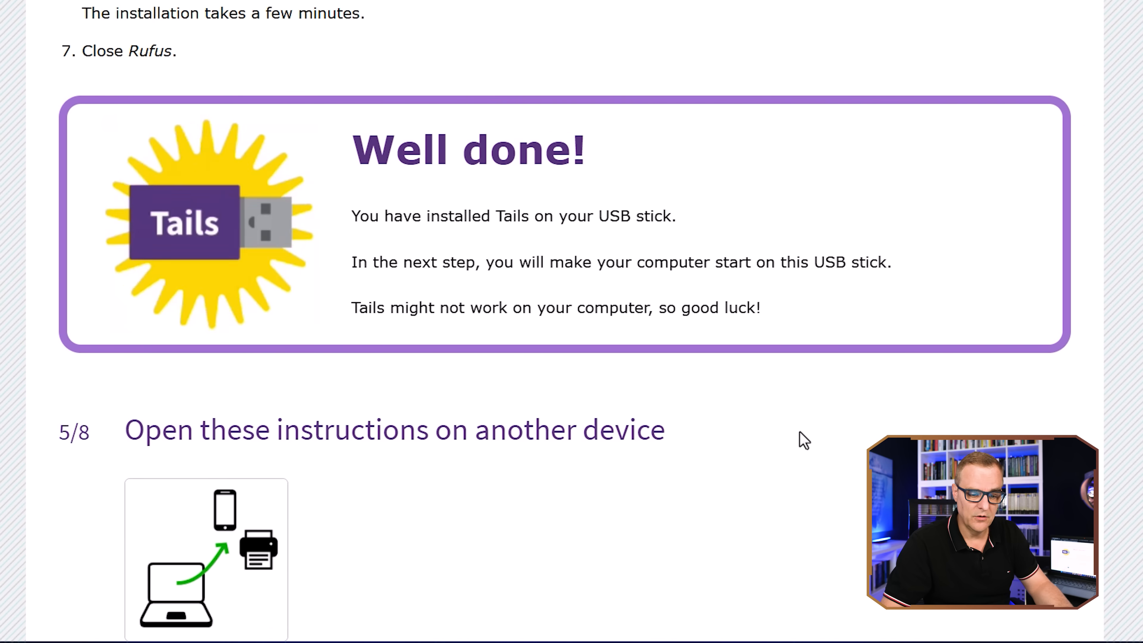
scroll(800, 439, down, 8)
scroll(799, 439, up, 1)
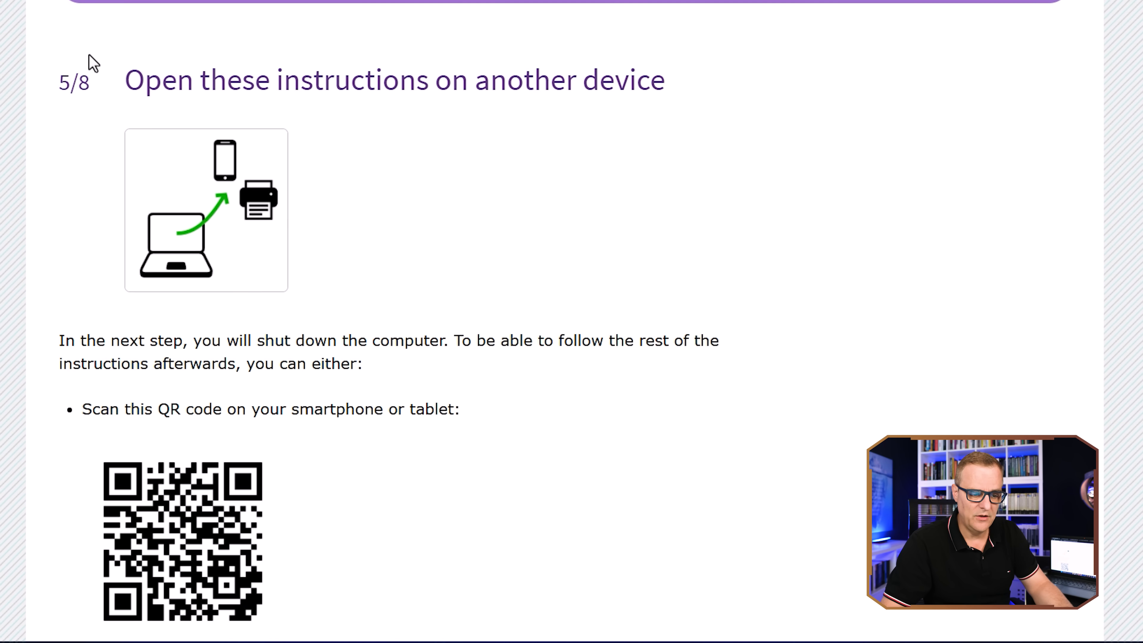
drag(222, 81, 665, 86)
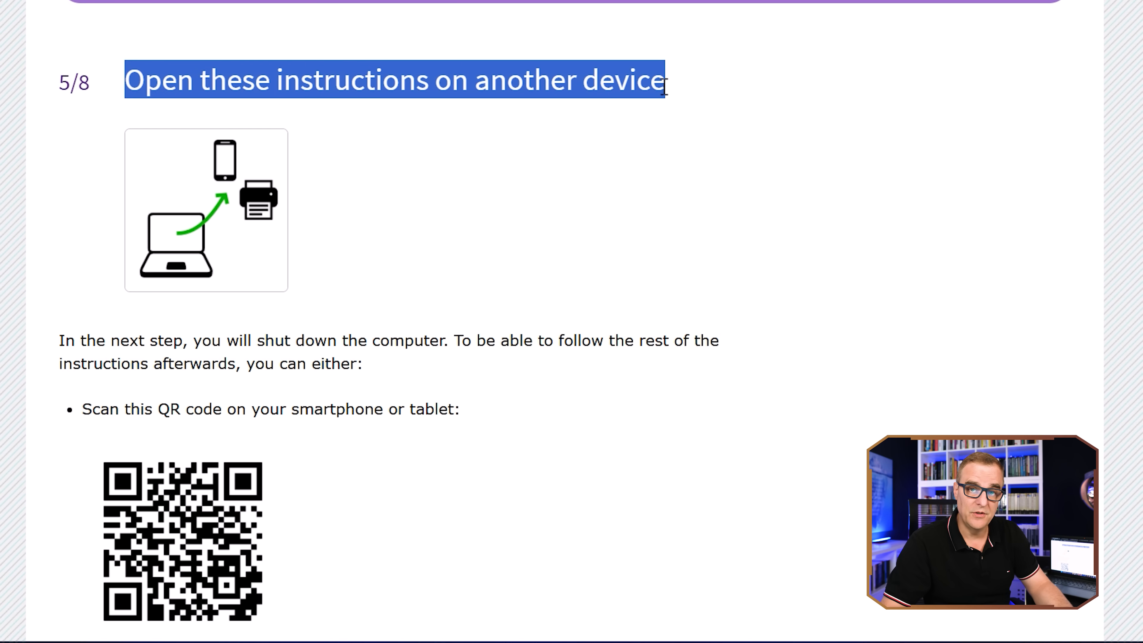
scroll(665, 142, down, 4)
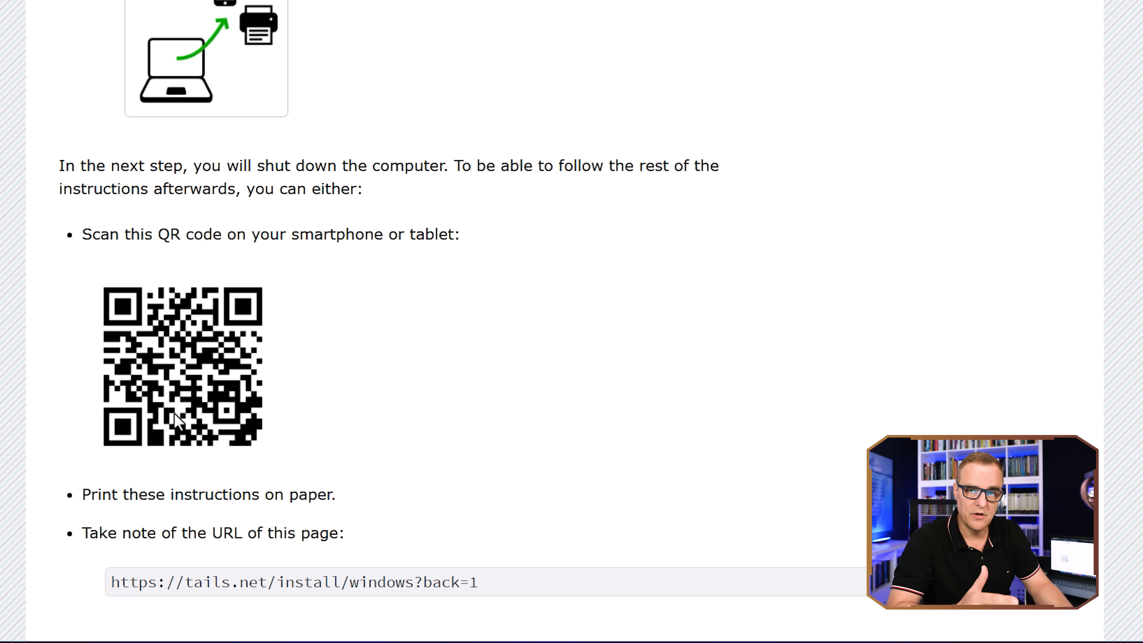
scroll(190, 407, down, 2)
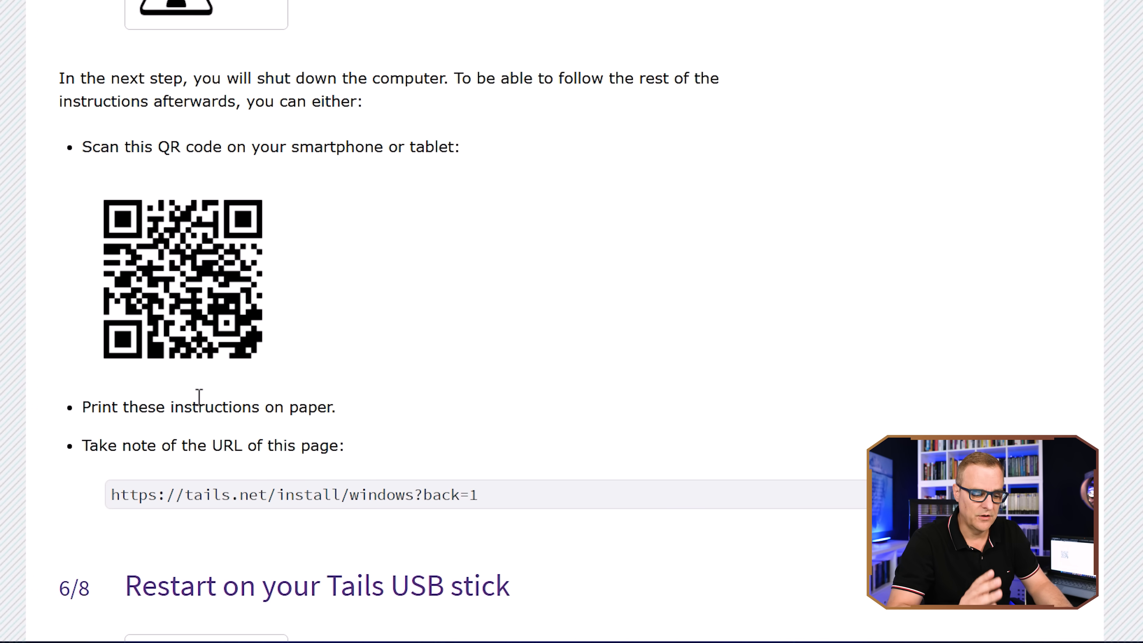
drag(111, 495, 476, 488)
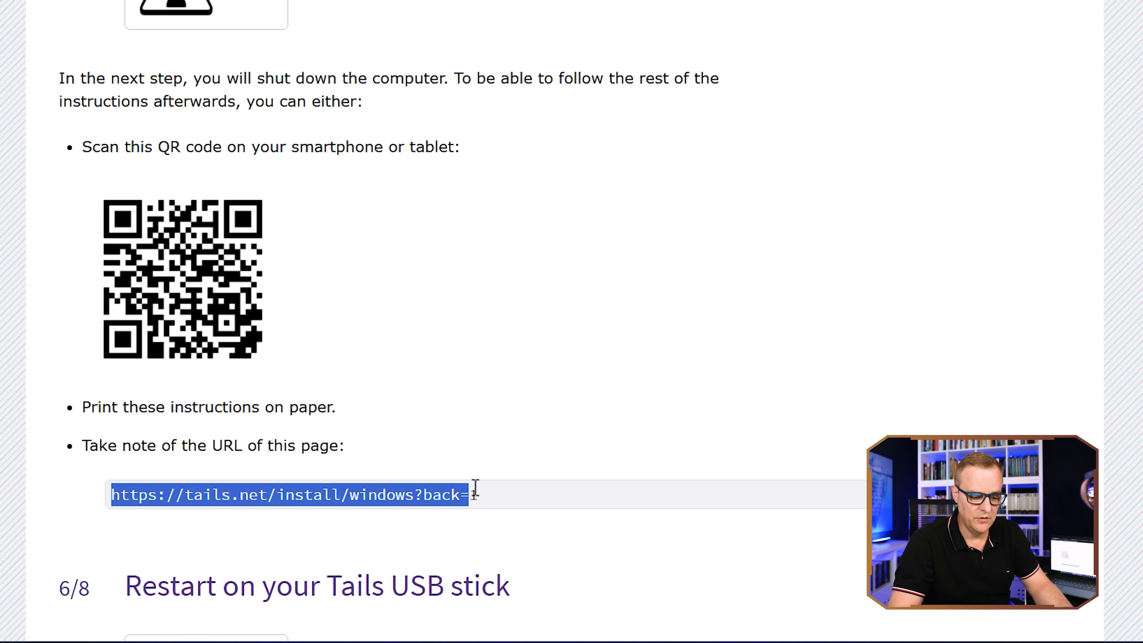
right_click(401, 499)
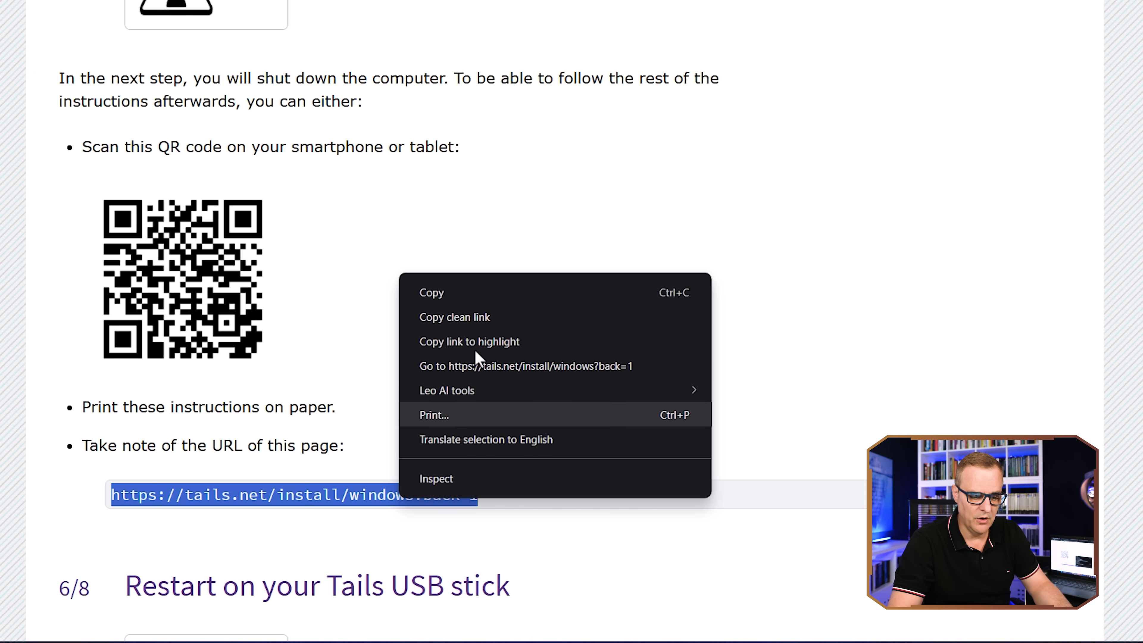
click(468, 302)
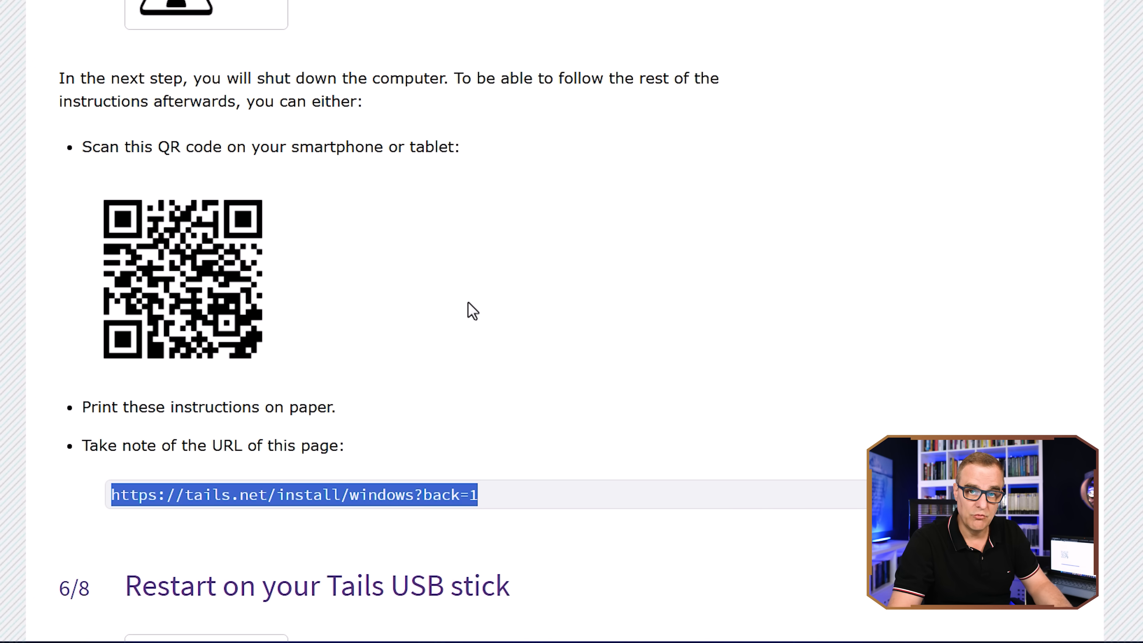
click(976, 15)
key(ctrl+v)
key(Return)
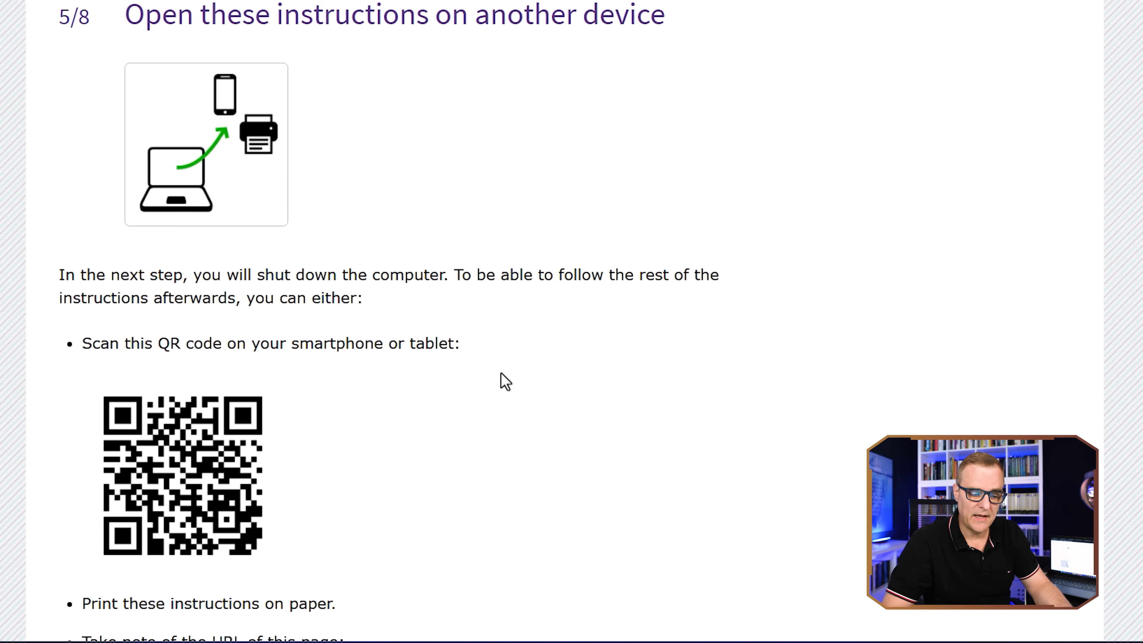
Read section 6/8, Restart on your Tails USB stick, on making the computer start on the USB stick
scroll(497, 356, down, 1)
scroll(502, 365, down, 10)
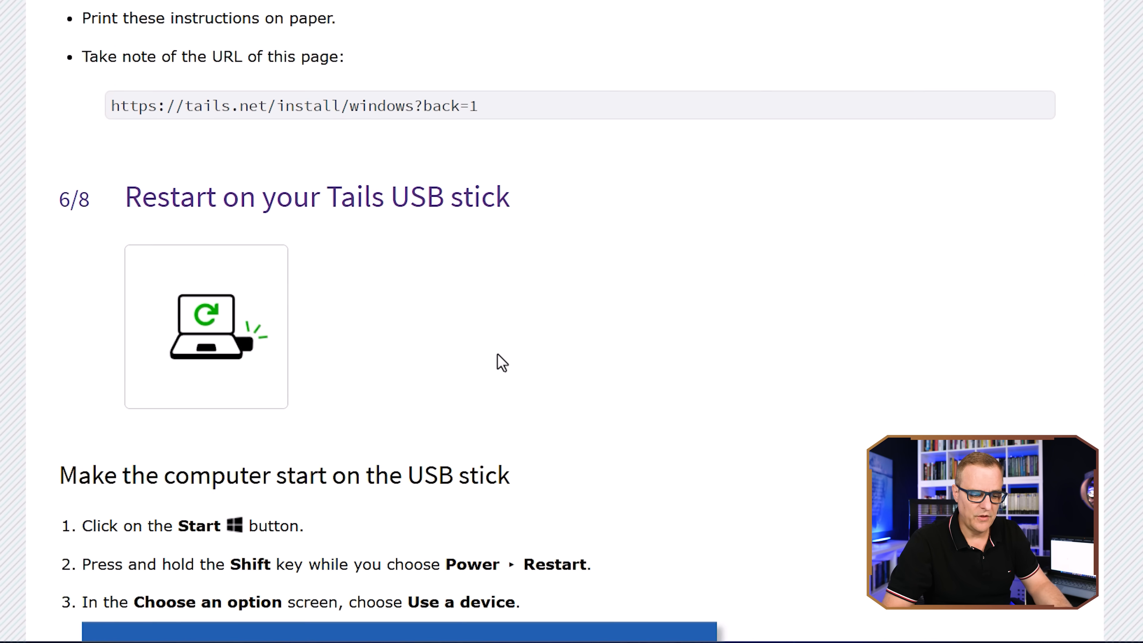
scroll(314, 303, down, 2)
scroll(499, 273, down, 6)
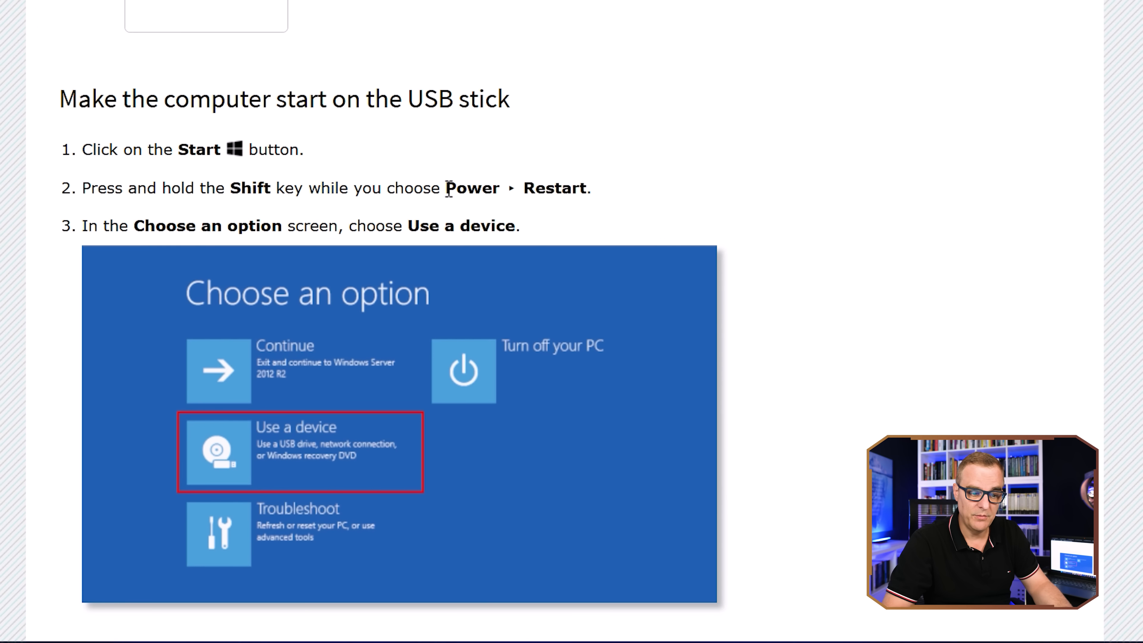
scroll(449, 188, down, 2)
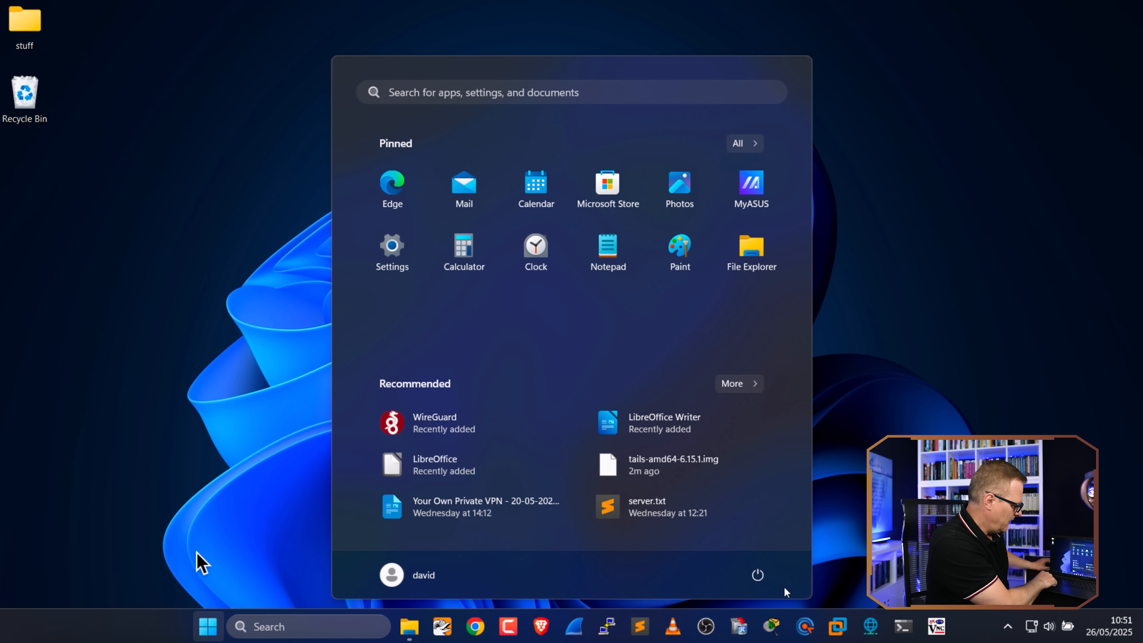
Restart Windows into the startup options and boot from the USB device UEFI: SanDisk 3.2 Gen1, Partition 1
click(757, 576)
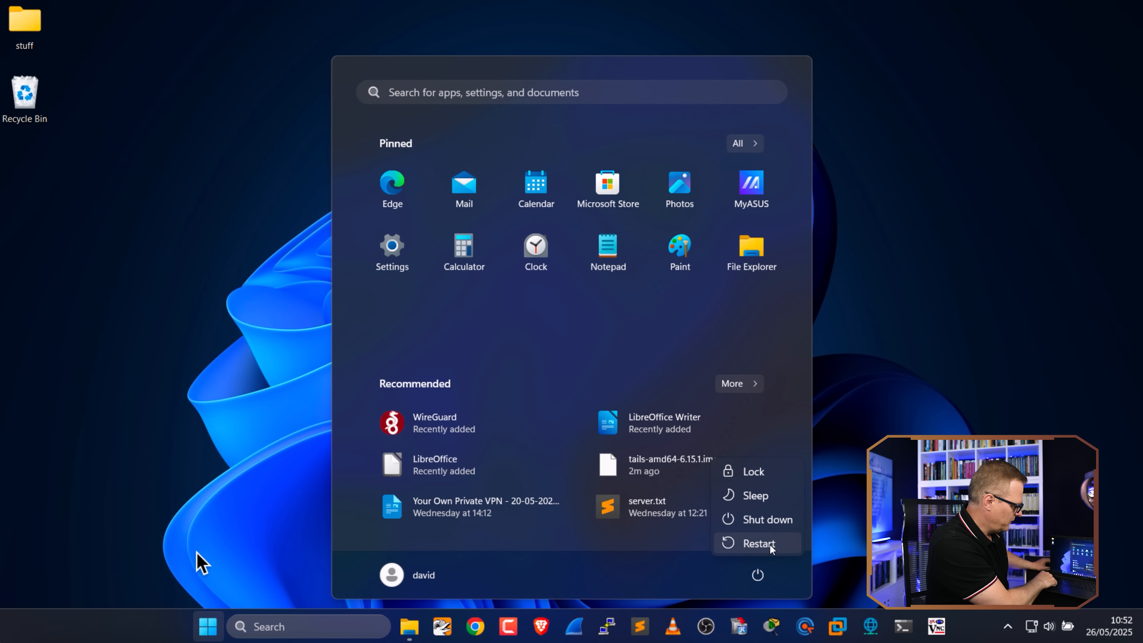
click(770, 544)
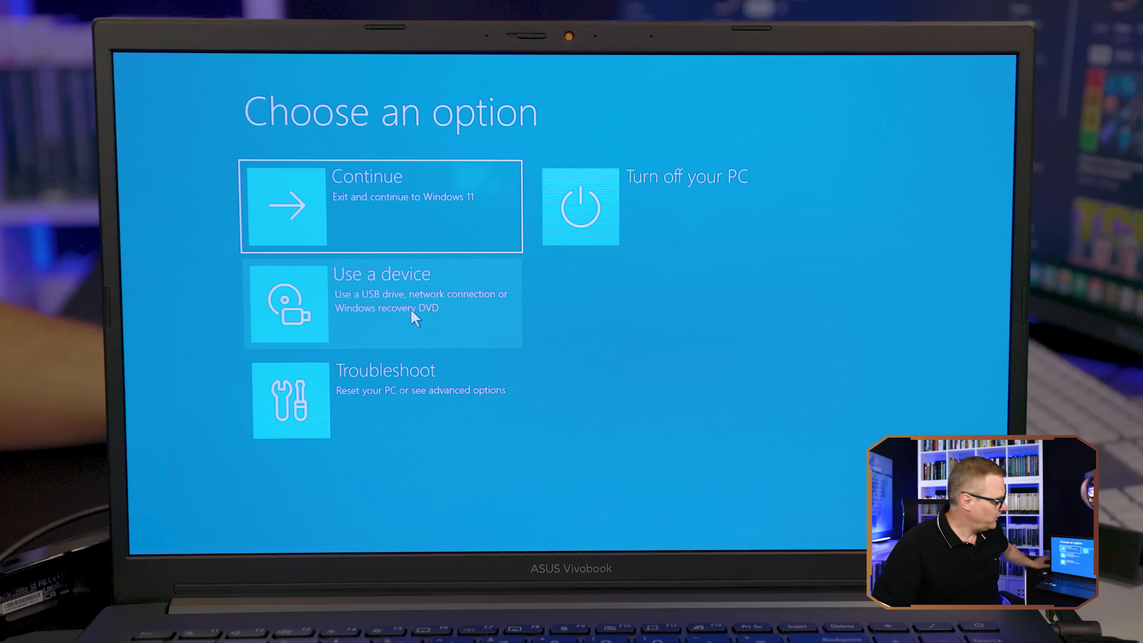
click(414, 317)
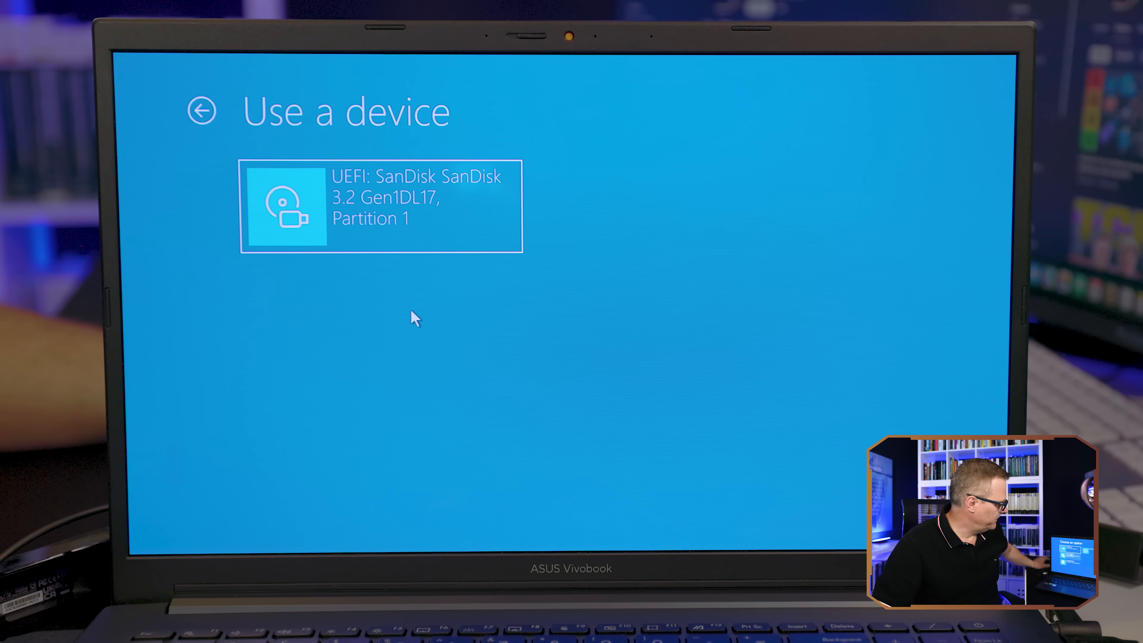
click(396, 217)
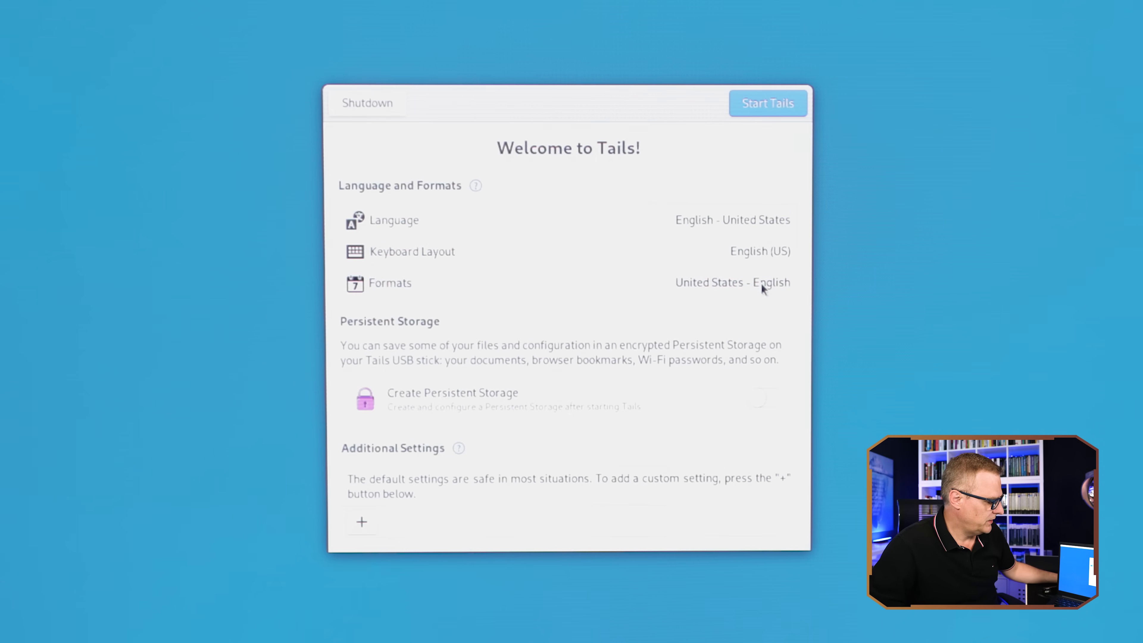
Examine the language, keyboard layout and formats choices on the Tails welcome screen without changing them
click(761, 284)
click(687, 215)
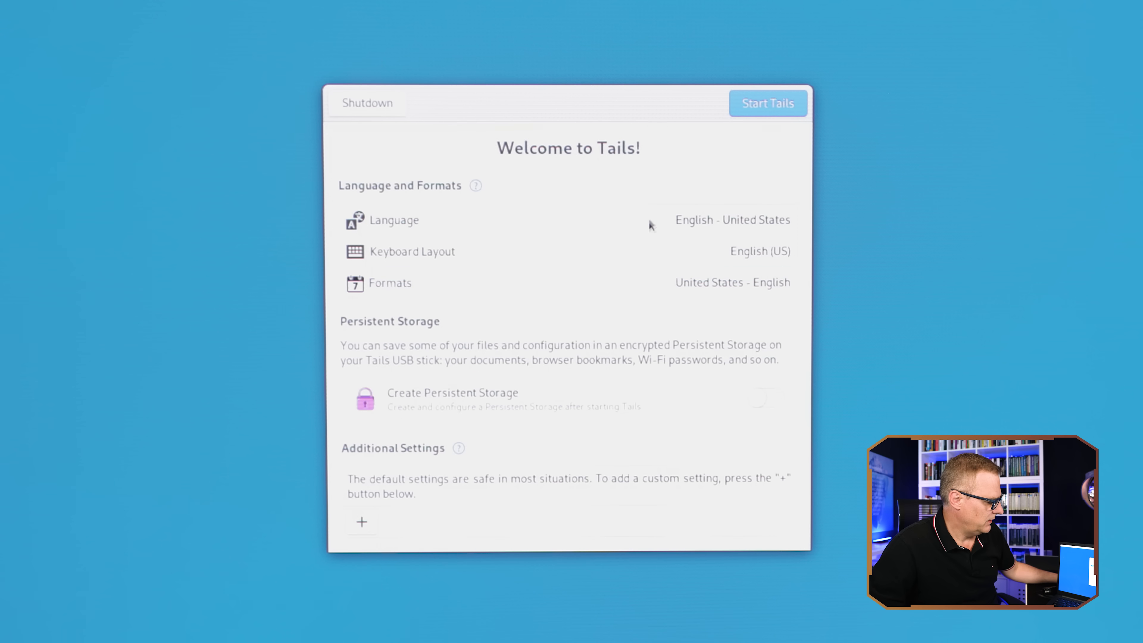
click(632, 216)
click(637, 217)
click(695, 229)
click(705, 259)
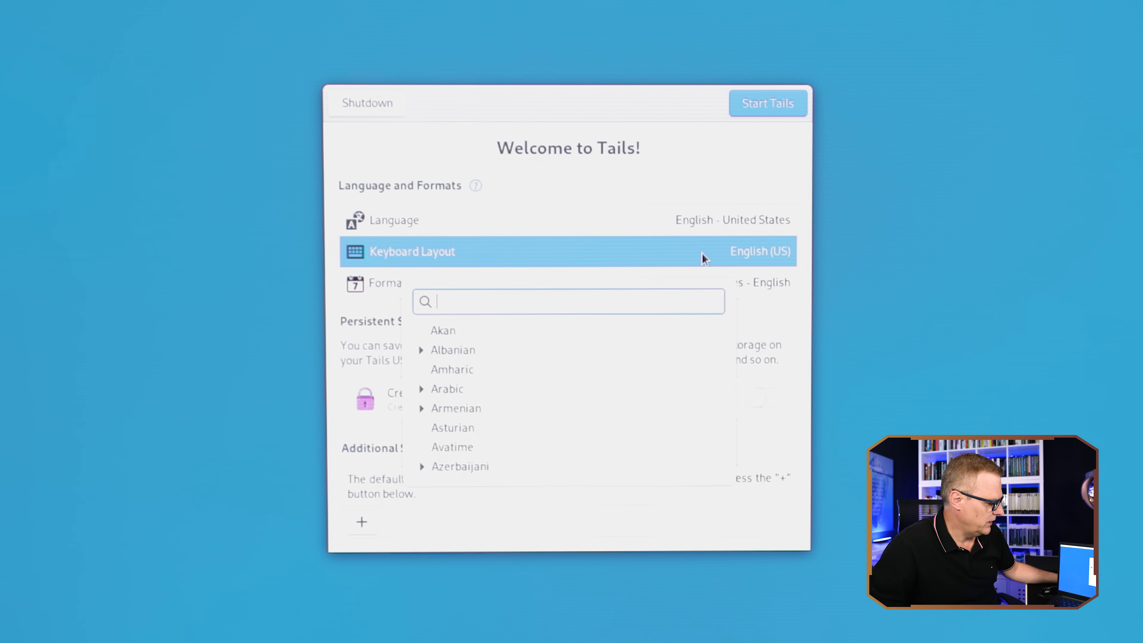
click(781, 294)
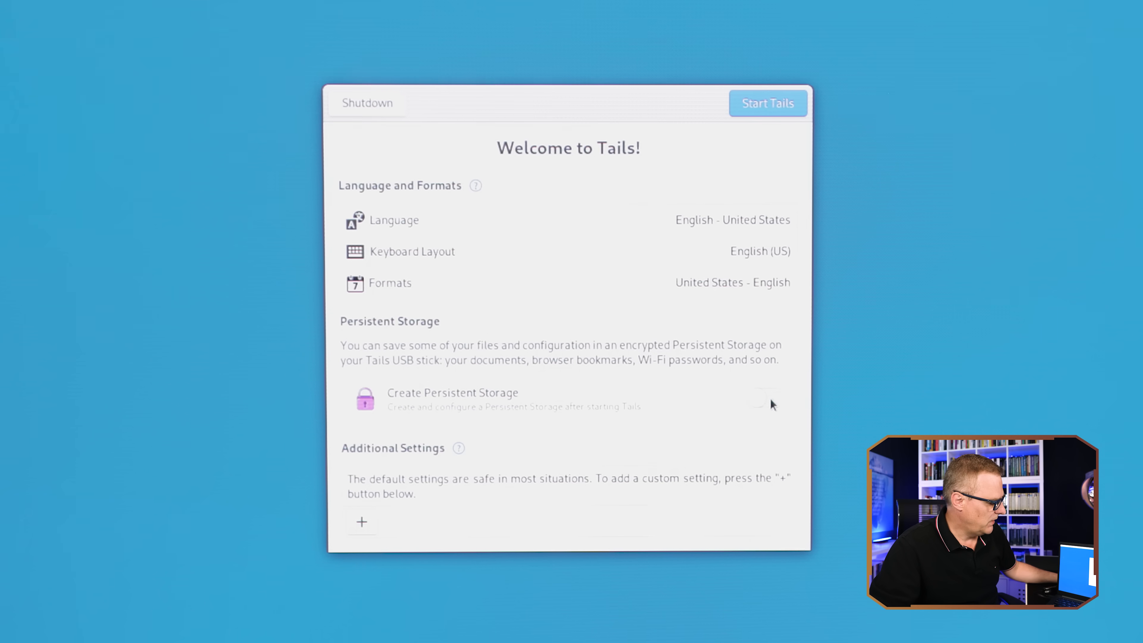
Start Tails with Create Persistent Storage turned on, enter and confirm the passphrase, reveal it for checking, and create the Persistent Storage
click(771, 109)
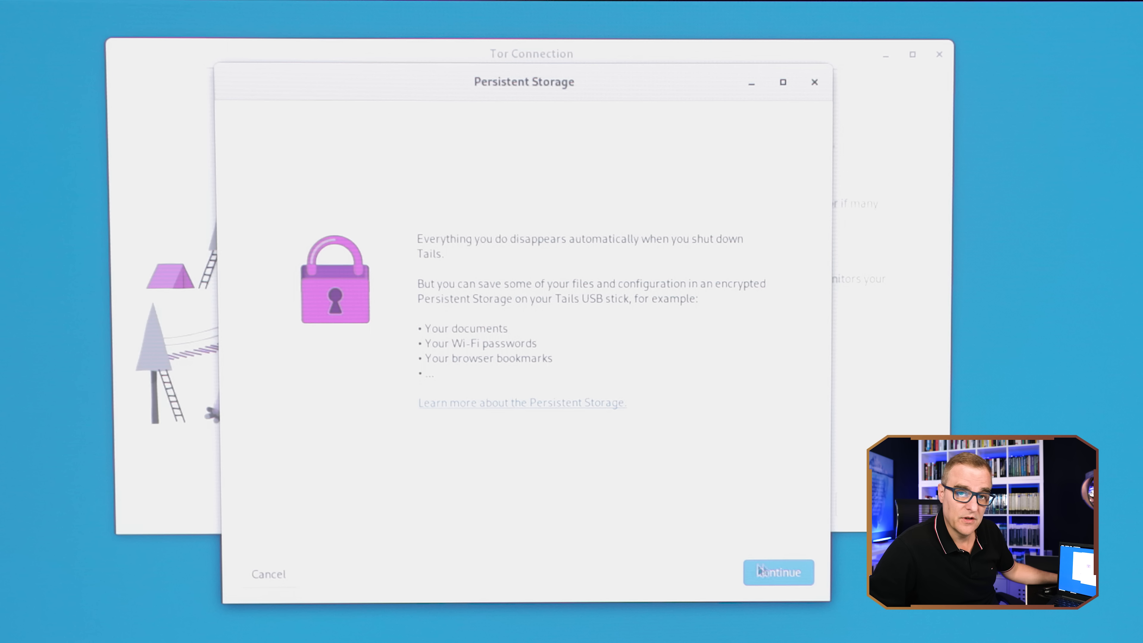
click(778, 574)
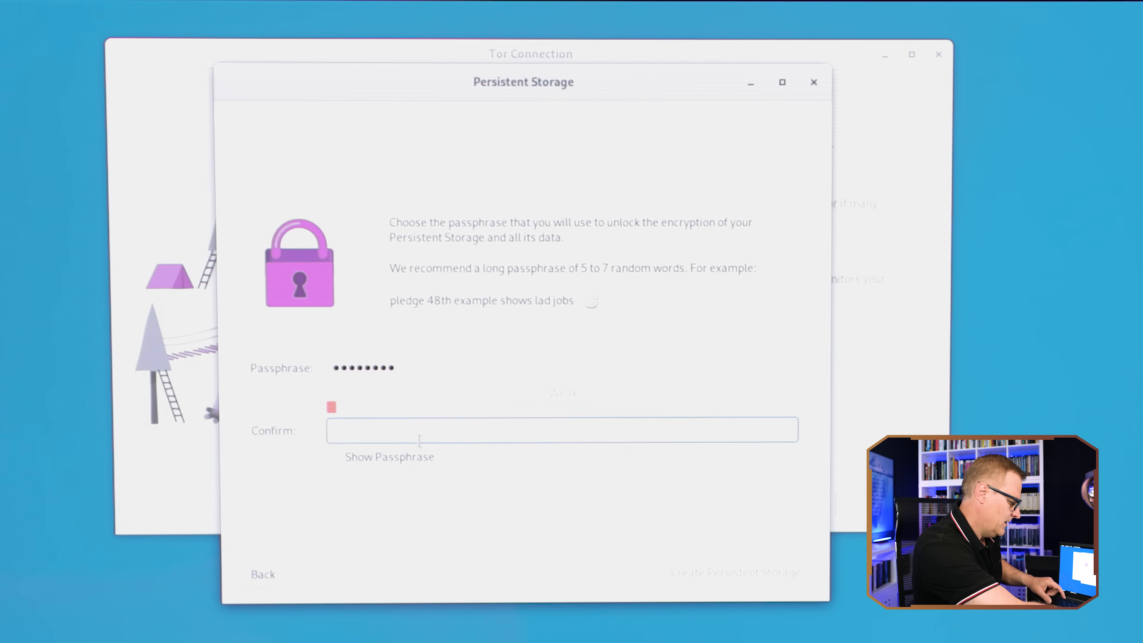
text(*****)
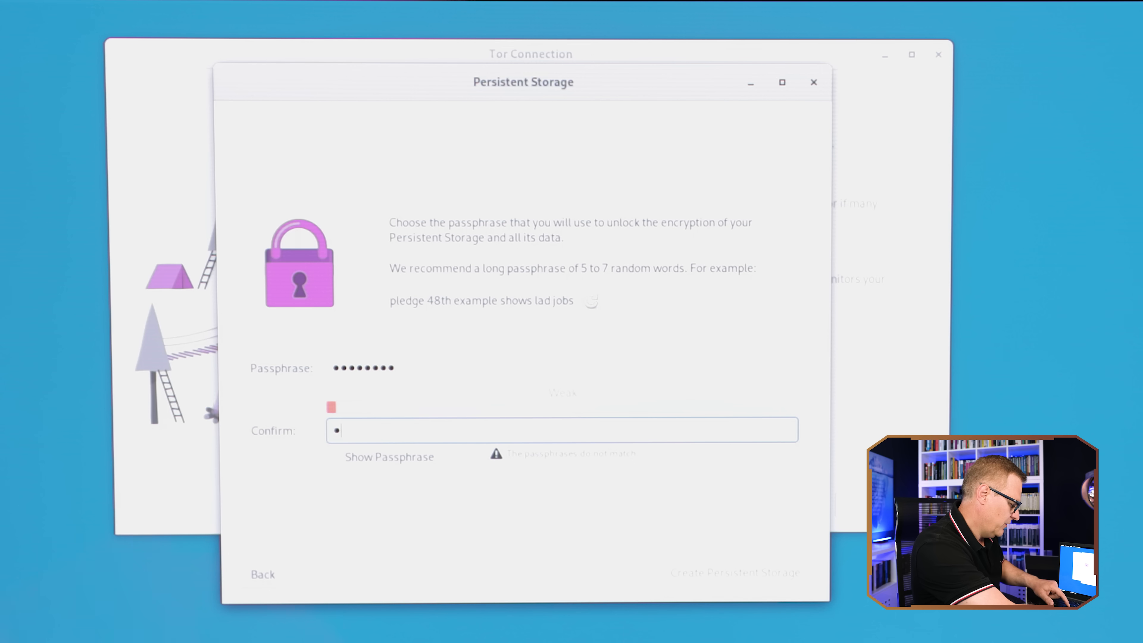
text(****)
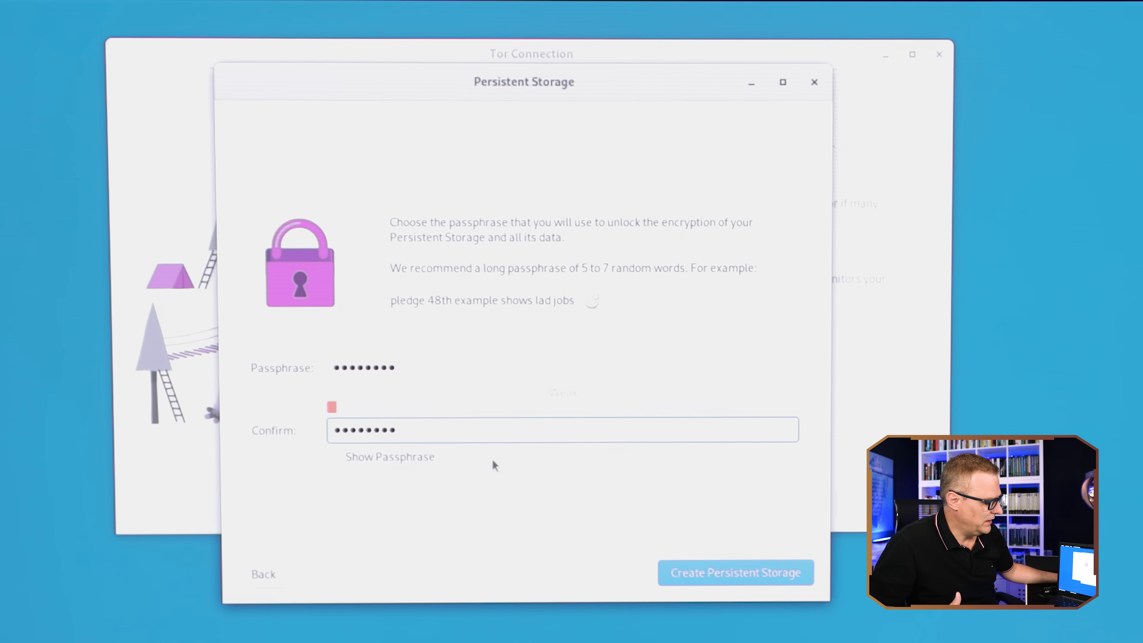
click(377, 462)
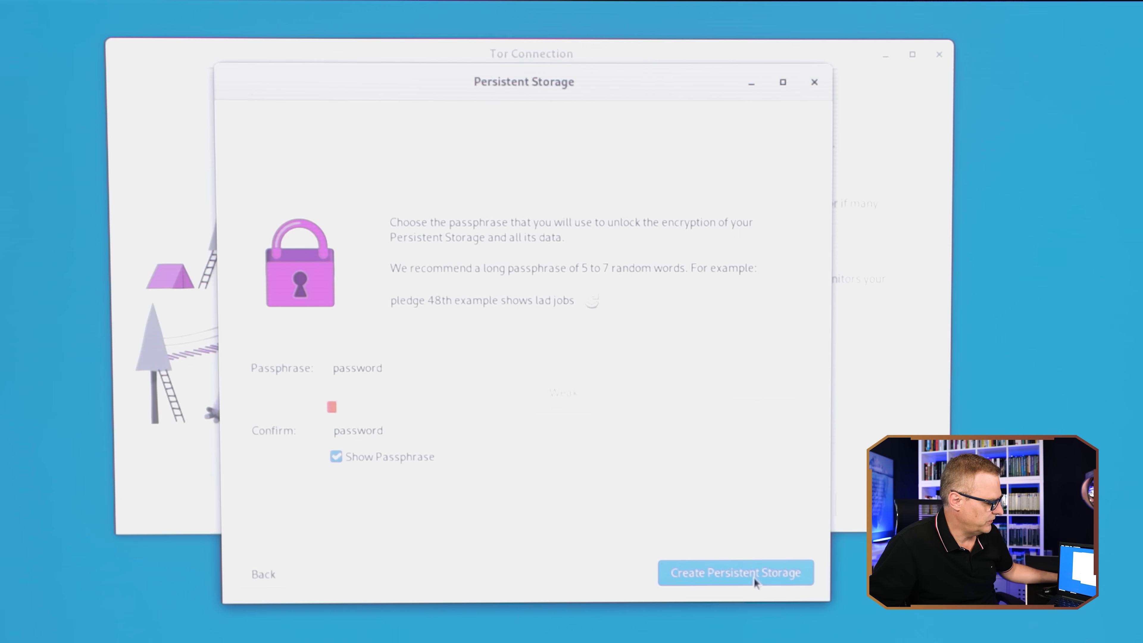
click(736, 573)
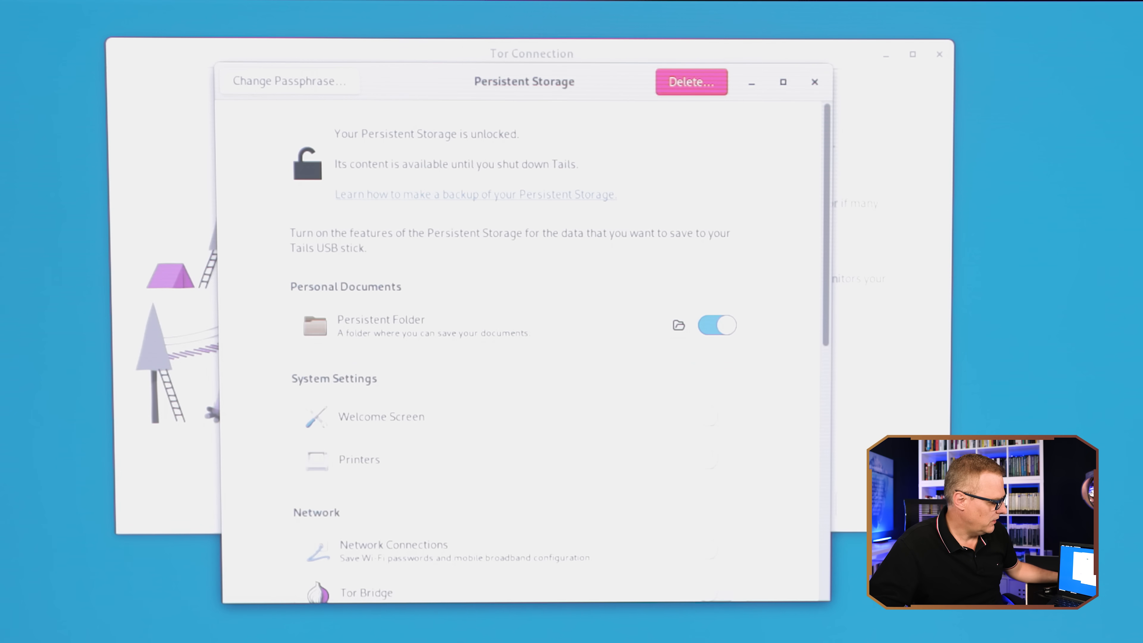
Review the Persistent Storage features from Personal Documents to Advanced Settings and close the Persistent Storage window
scroll(787, 297, down, 10)
scroll(787, 297, up, 10)
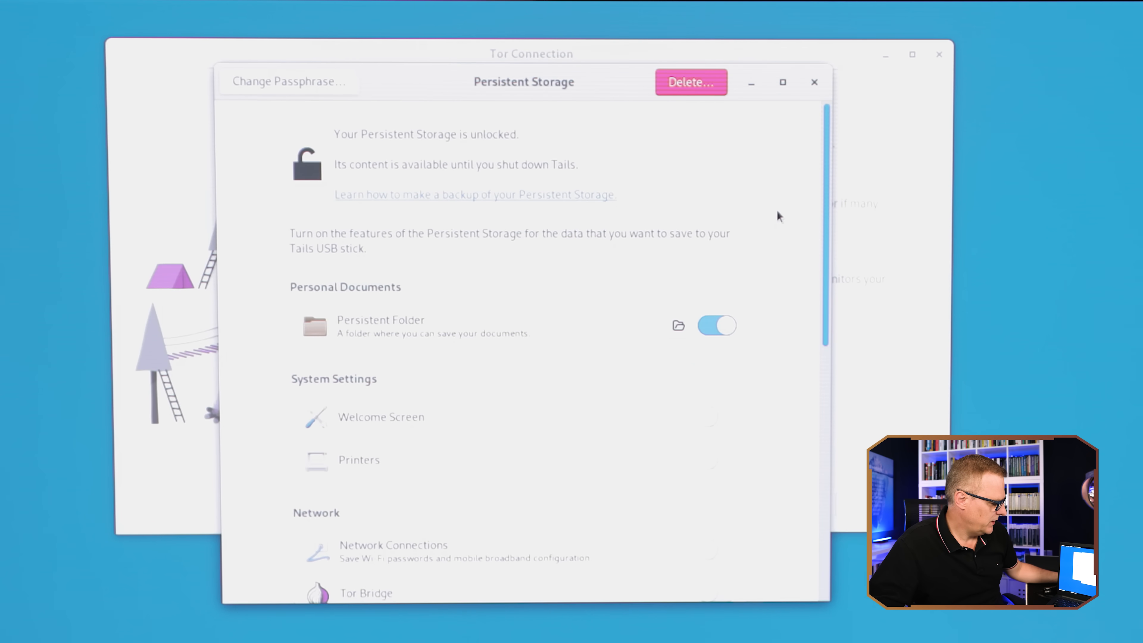
scroll(828, 277, down, 10)
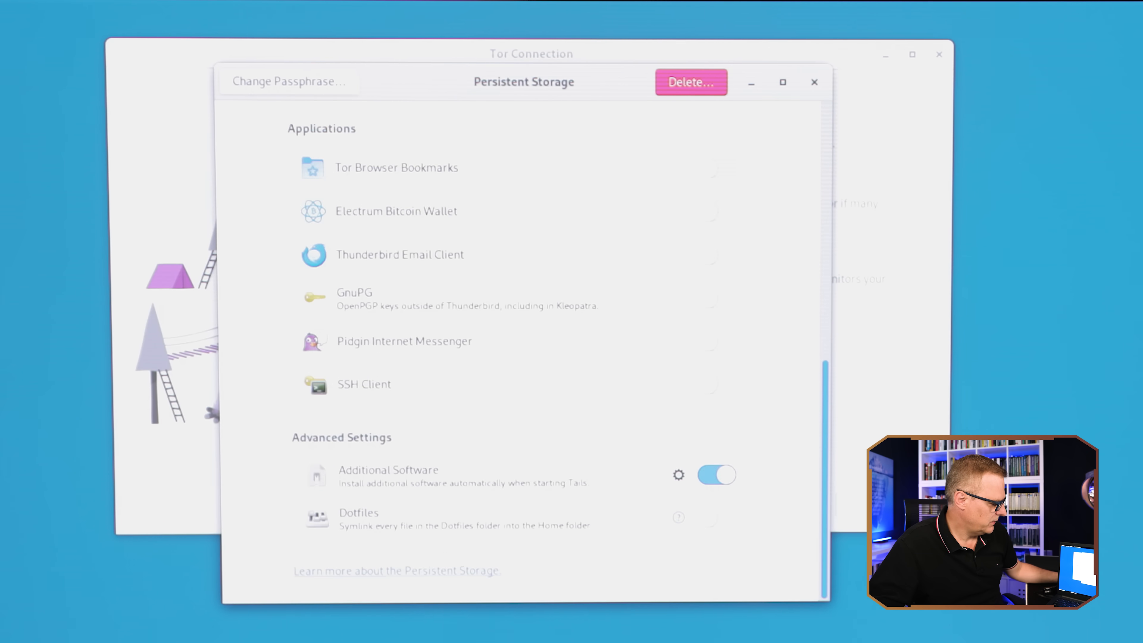
scroll(828, 277, up, 10)
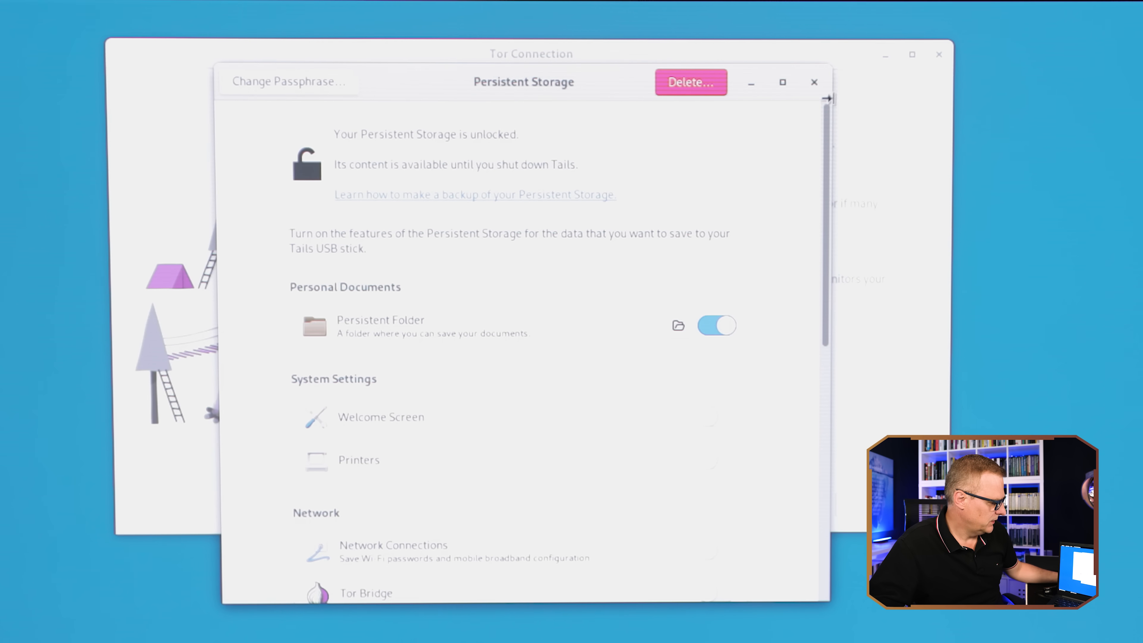
click(814, 82)
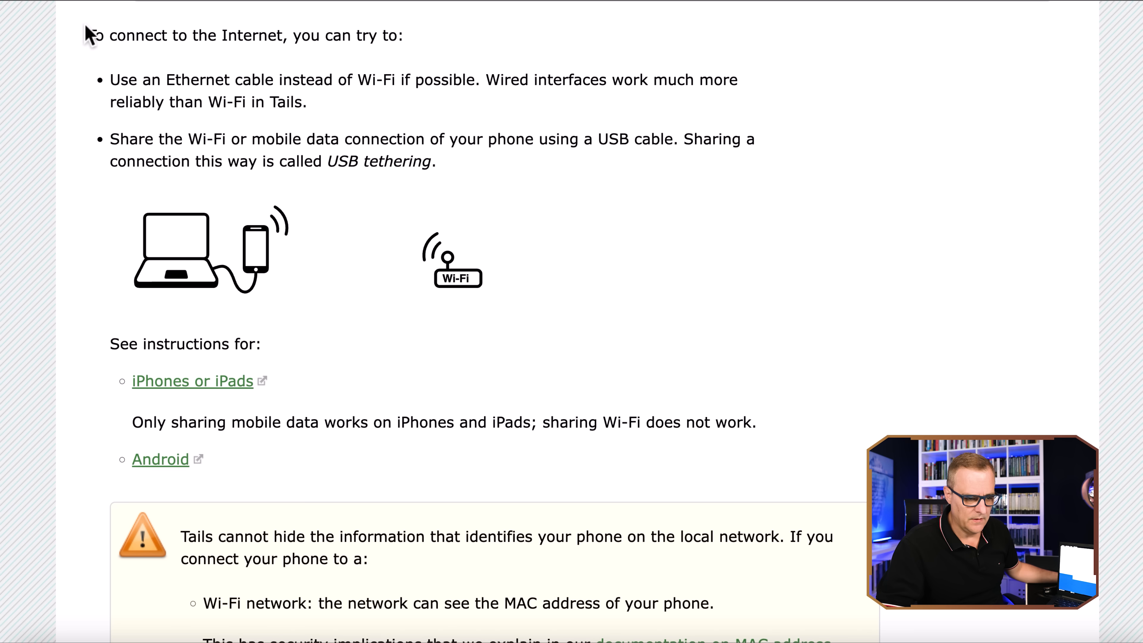
Highlight the advice on connecting to the Internet with an Ethernet cable or USB tethering on the Tails instruction page
drag(88, 34, 566, 171)
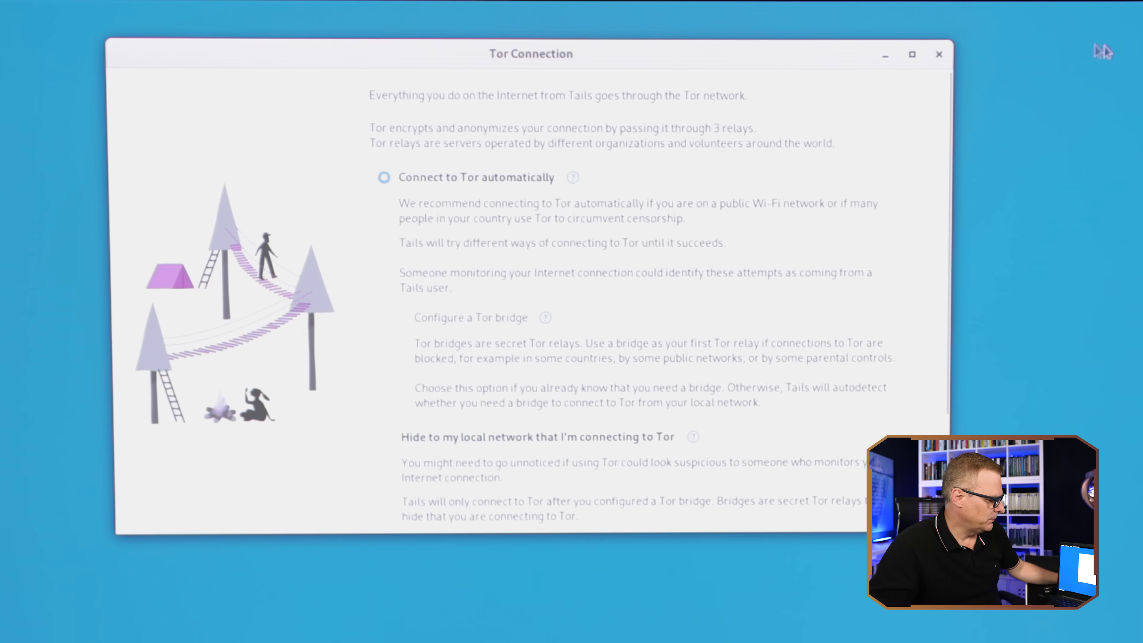
Connect to the Tor network with the Connect to Tor automatically option and start Tor Browser
scroll(760, 396, down, 5)
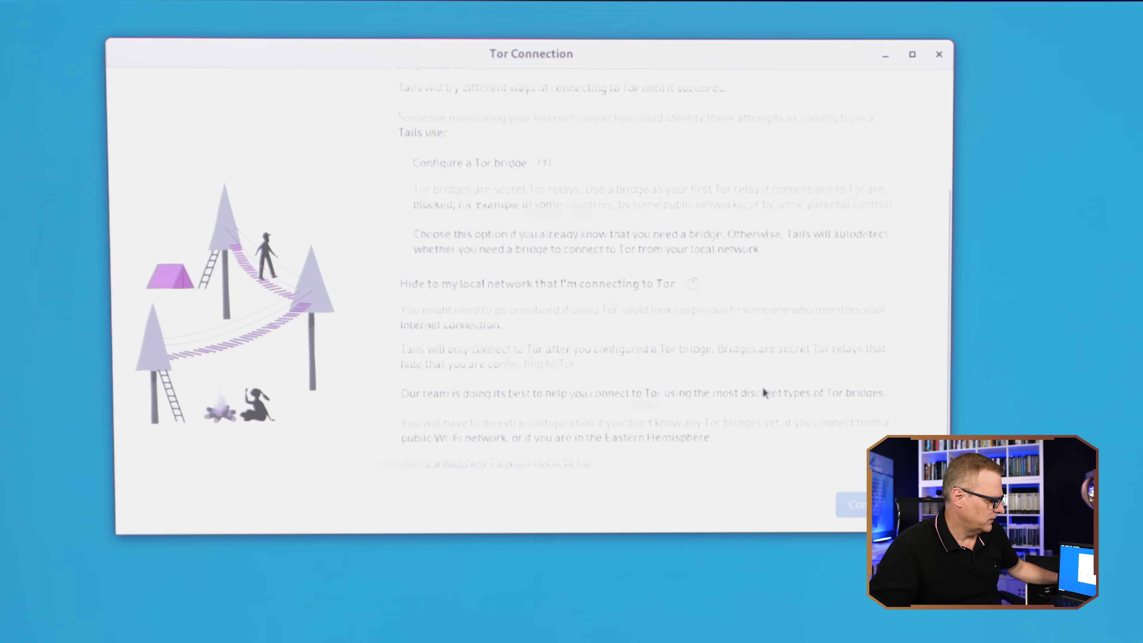
click(878, 511)
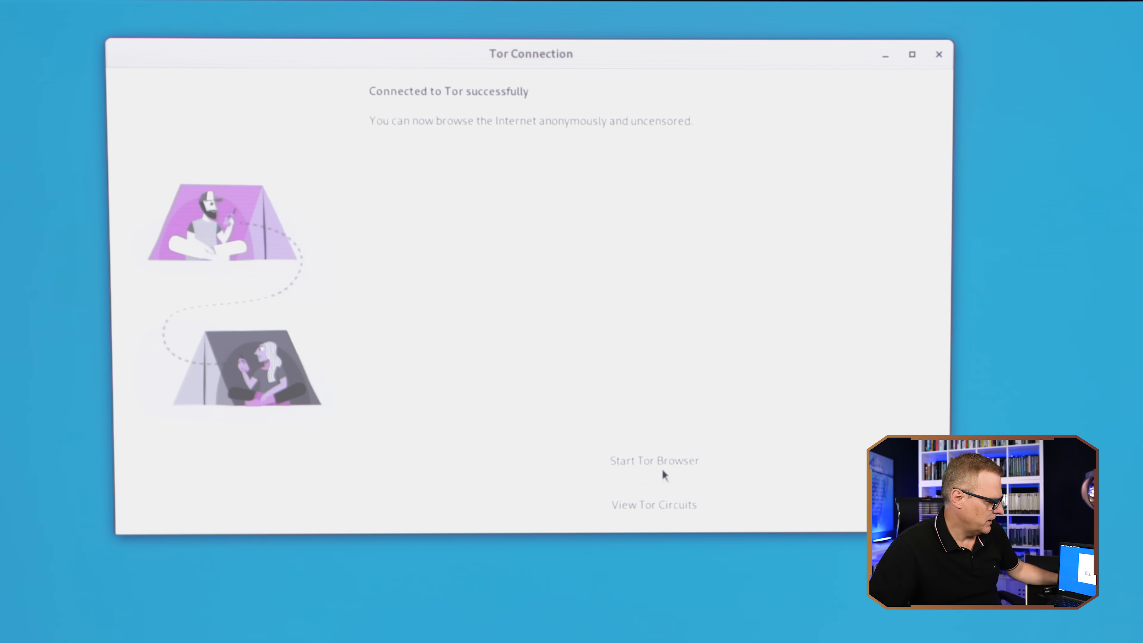
click(661, 467)
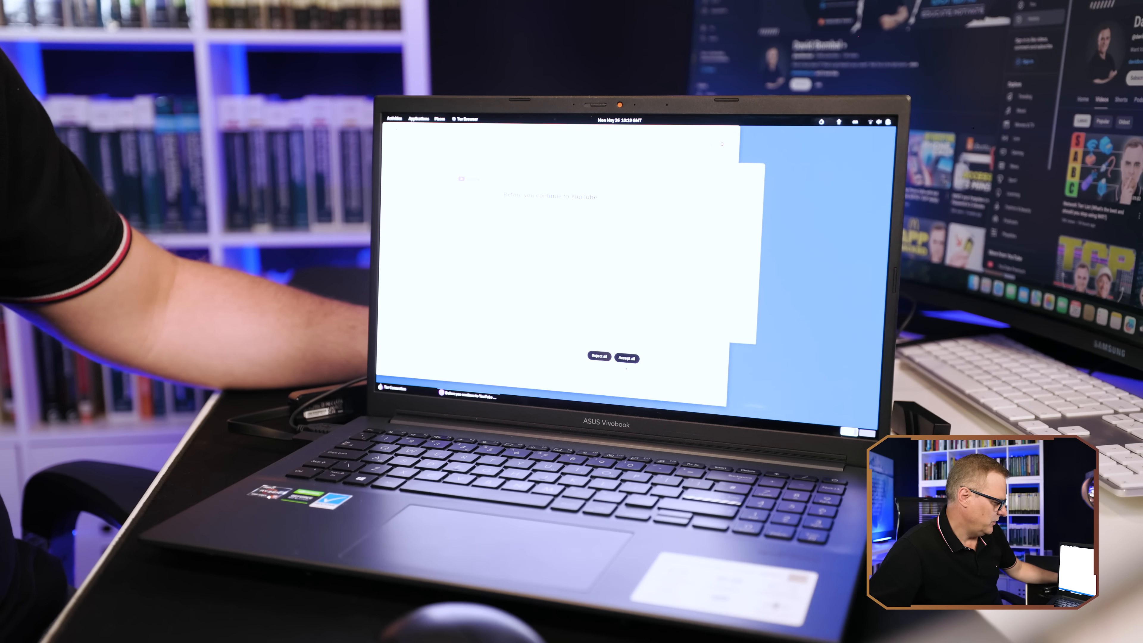
Reject YouTube's optional cookies, look over the channel page, and return to the Tails page in Tor Browser
click(602, 355)
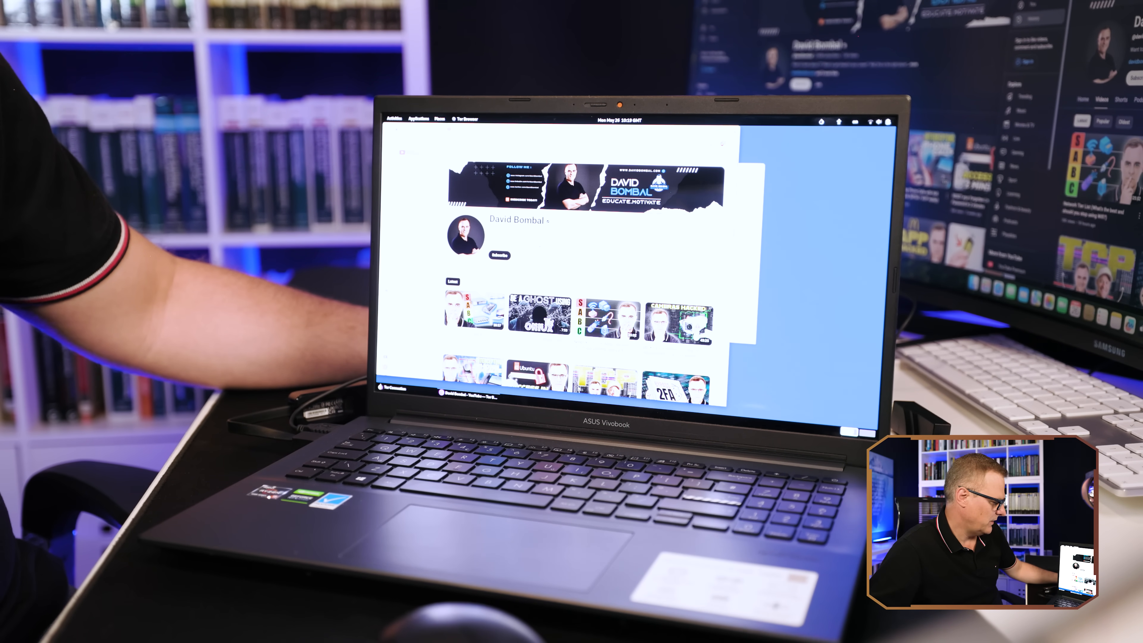
scroll(580, 279, down, 3)
scroll(581, 279, up, 3)
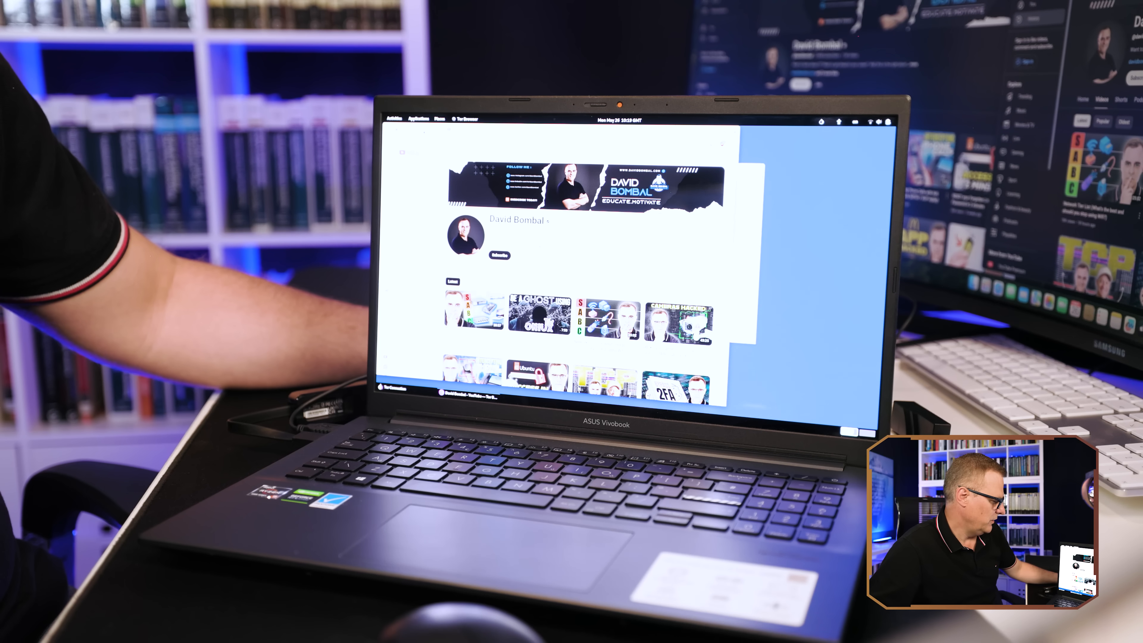
click(424, 132)
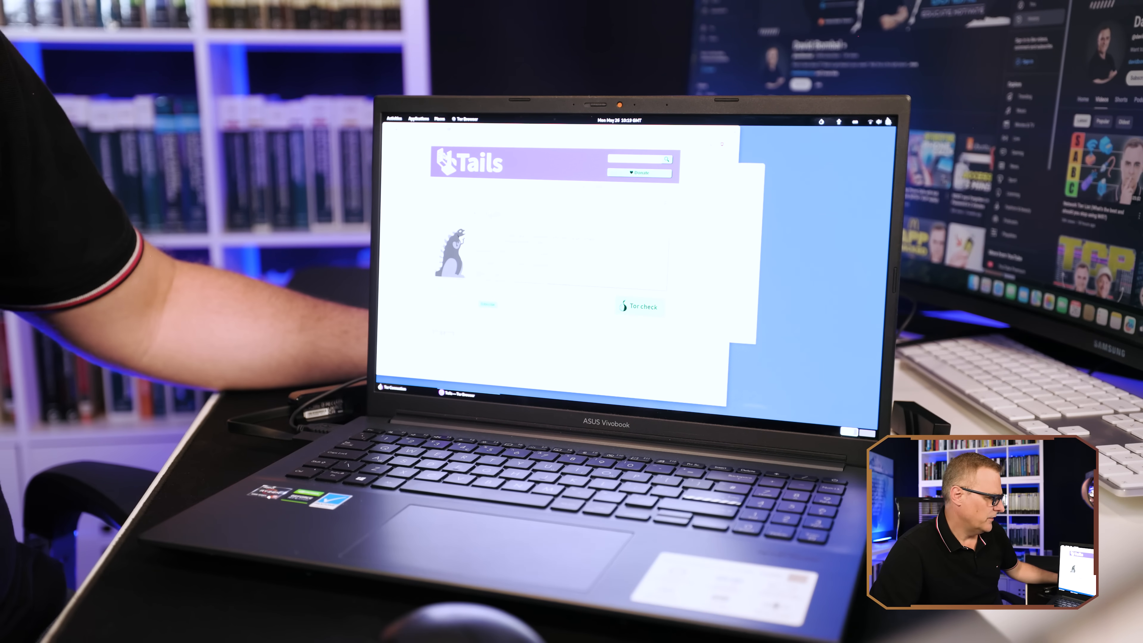
Shut down Tails and power off the laptop
click(888, 121)
click(857, 241)
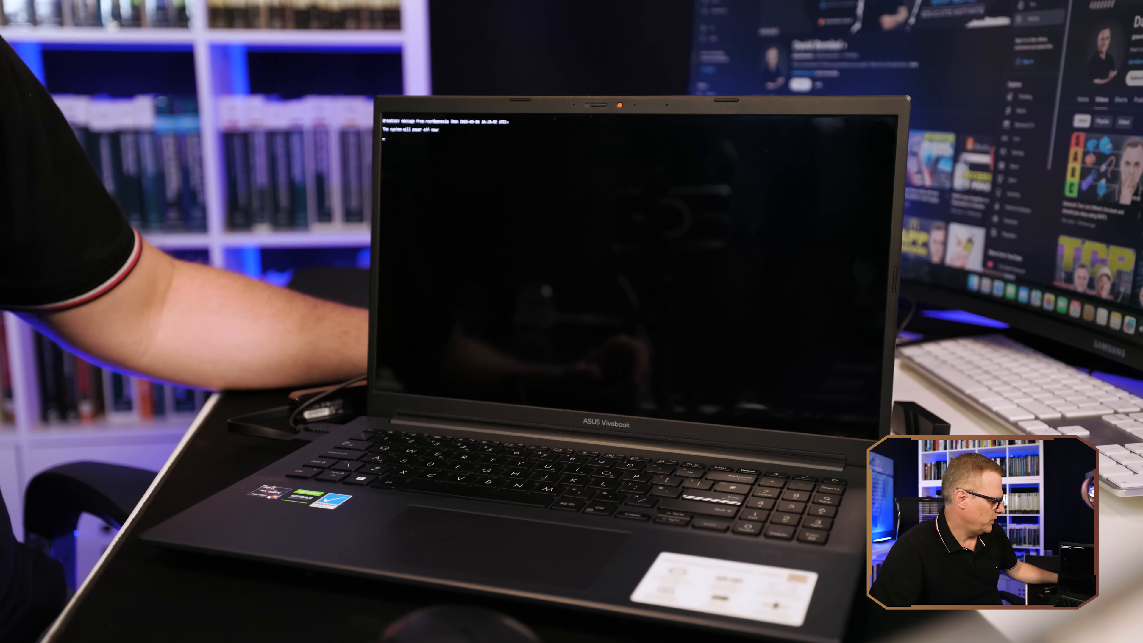